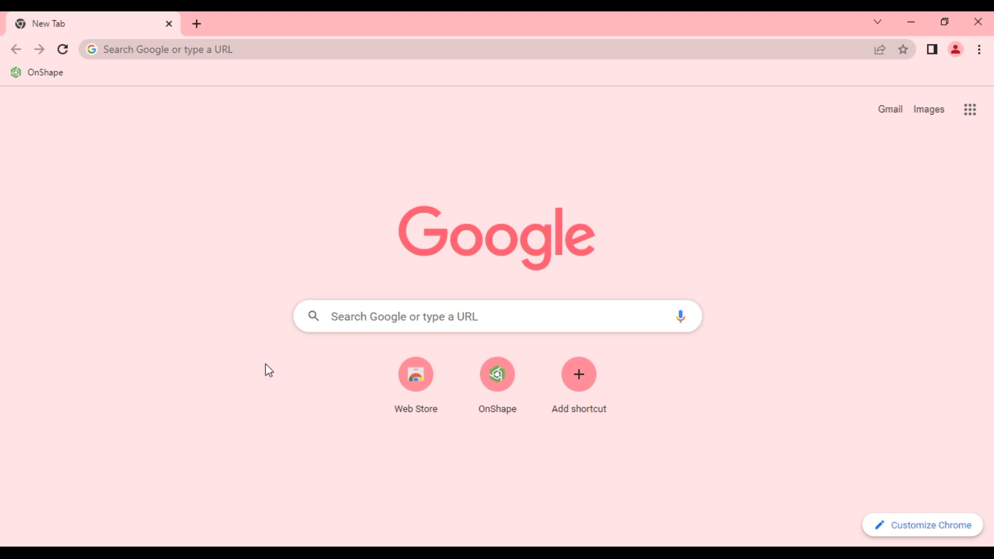
Search the web for onshape and open the official Onshape product website.
click(138, 49)
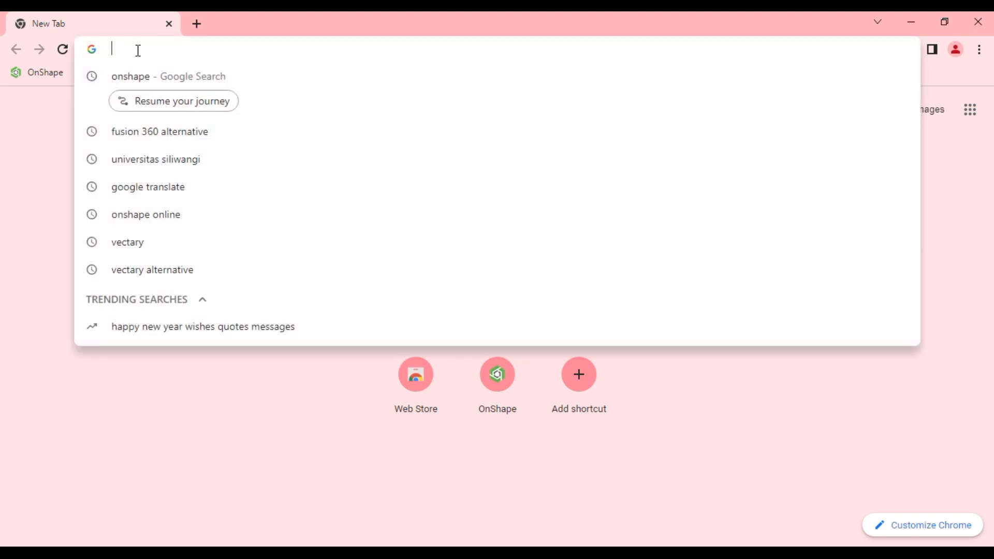
text(oms)
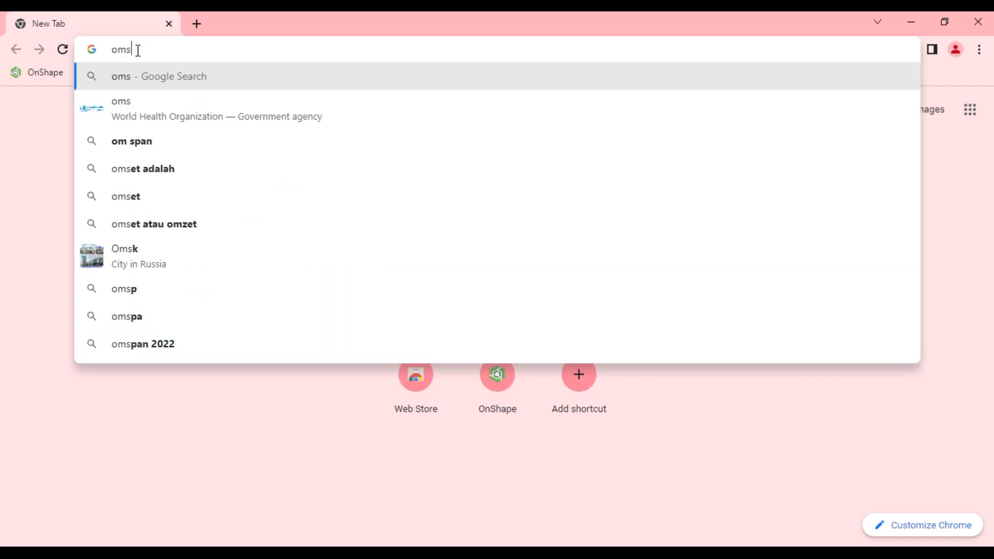
key(BackSpace)
key(BackSpace)
text(msh)
key(BackSpace)
key(BackSpace)
key(BackSpace)
text(nshape)
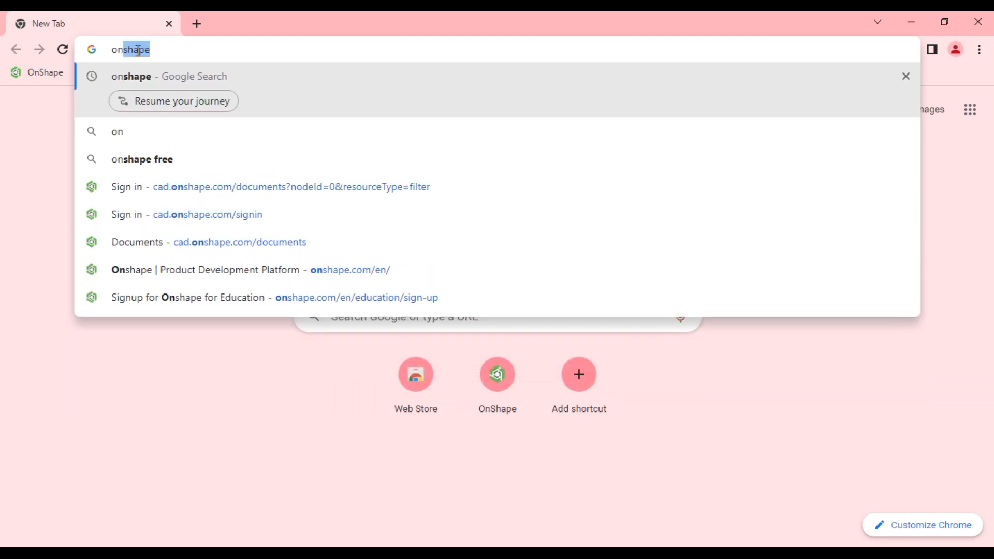
key(Return)
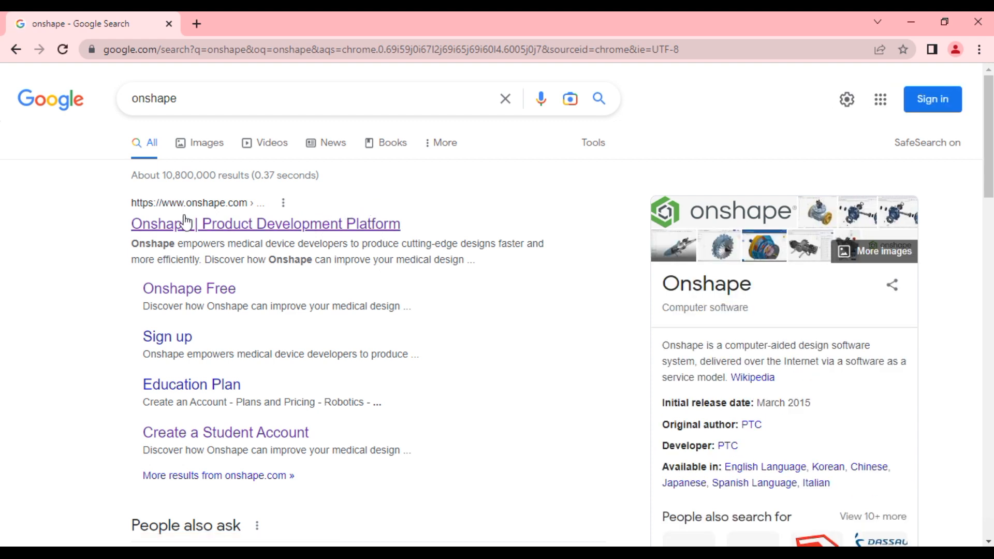
click(228, 230)
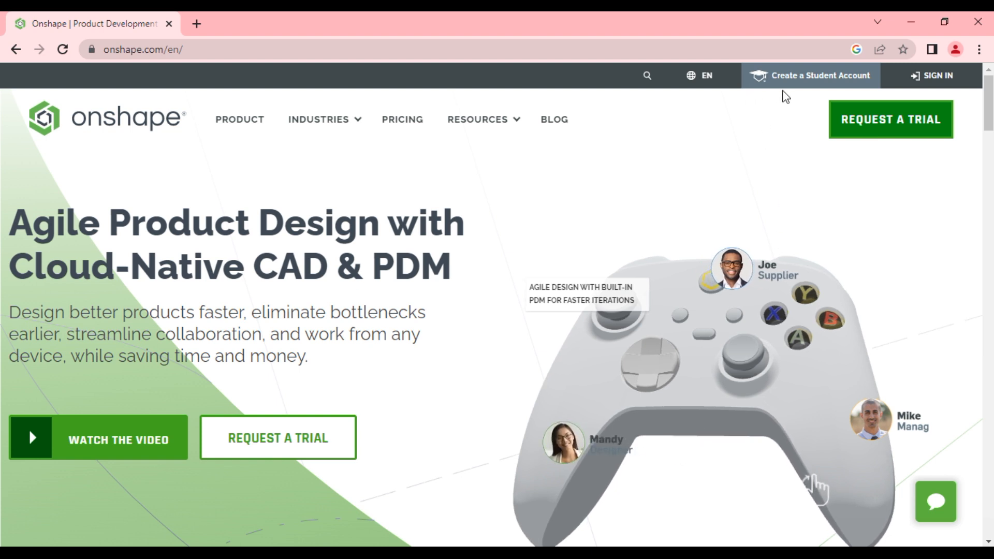
Open the student account sign-up page and examine its form fields, including the student-or-educator and school level options.
click(851, 85)
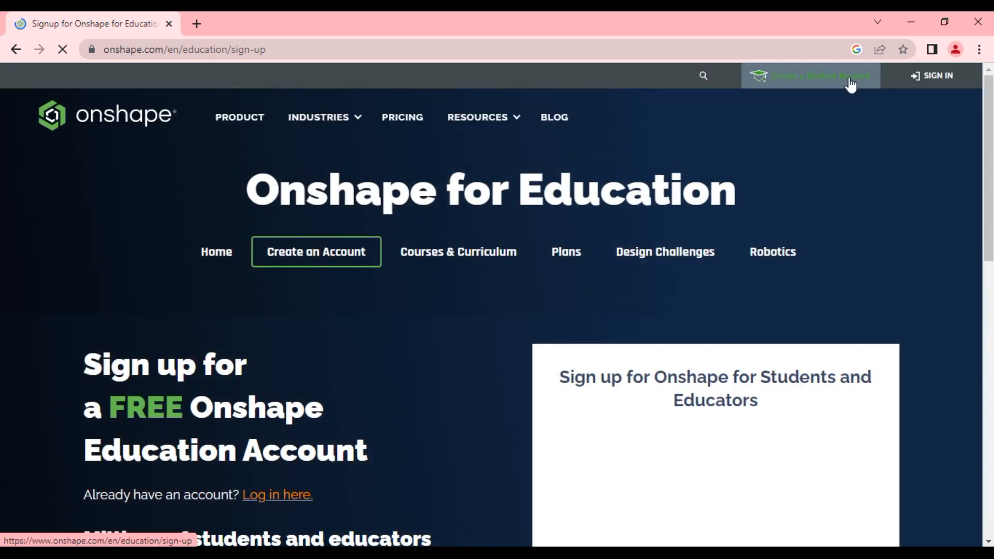
scroll(497, 311, down, 4)
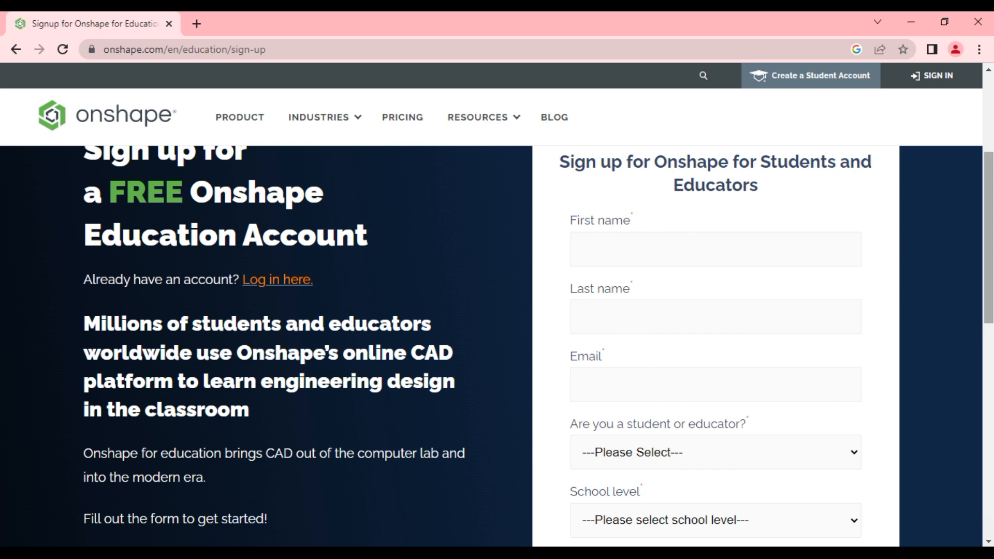
scroll(946, 283, down, 2)
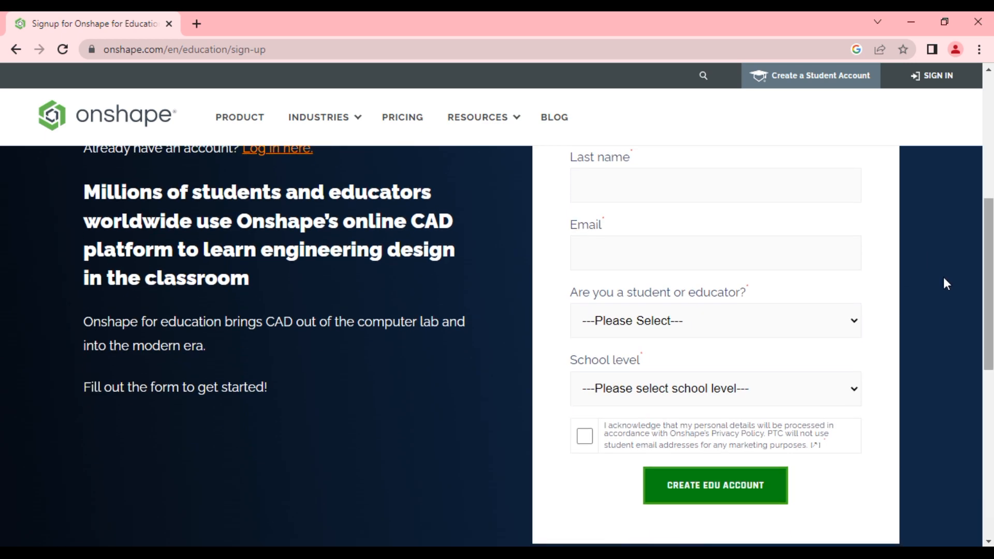
click(811, 317)
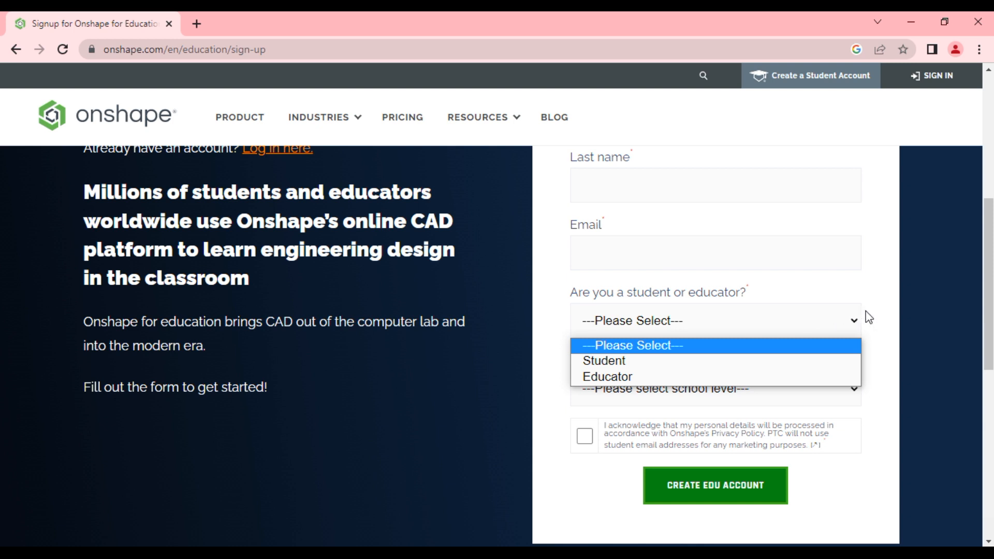
click(950, 334)
click(736, 409)
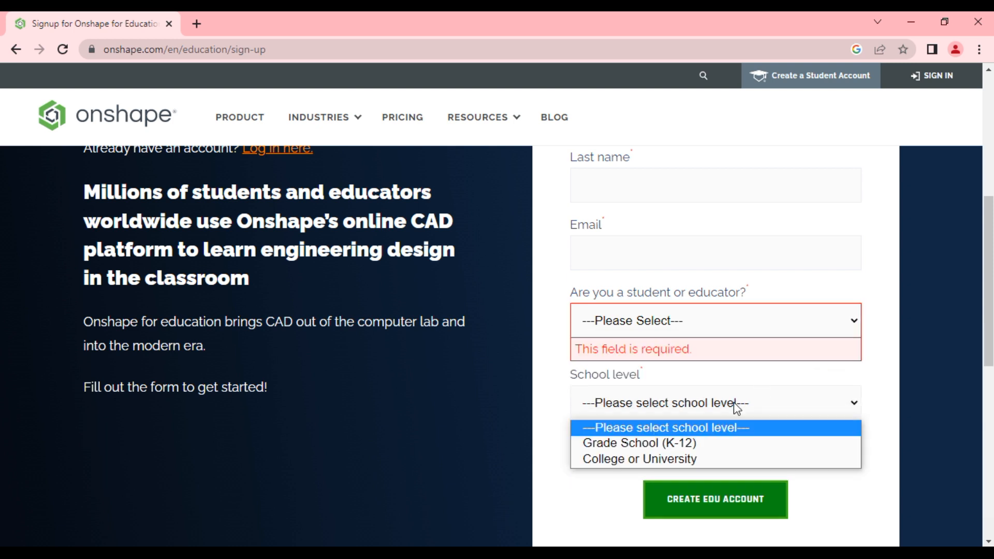
click(947, 382)
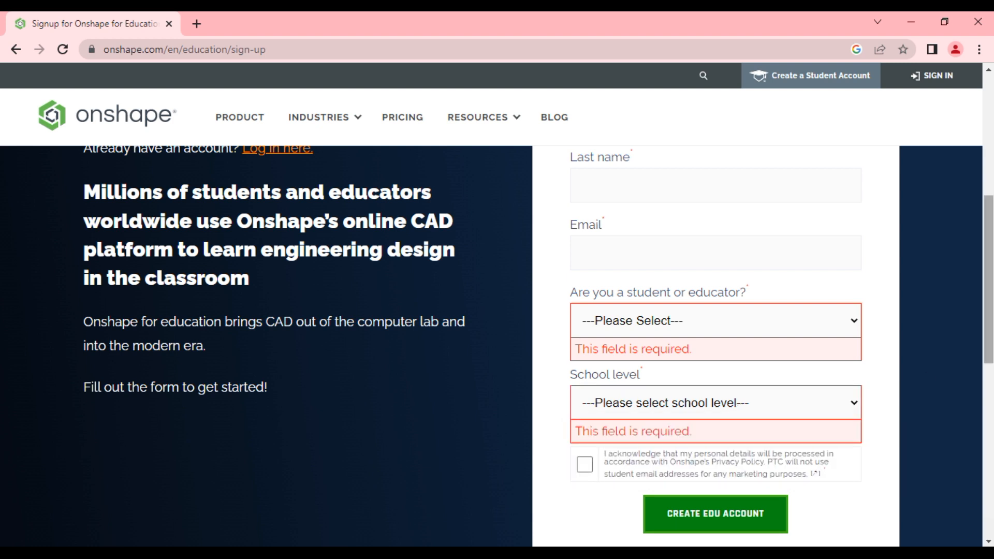
drag(991, 338, 991, 364)
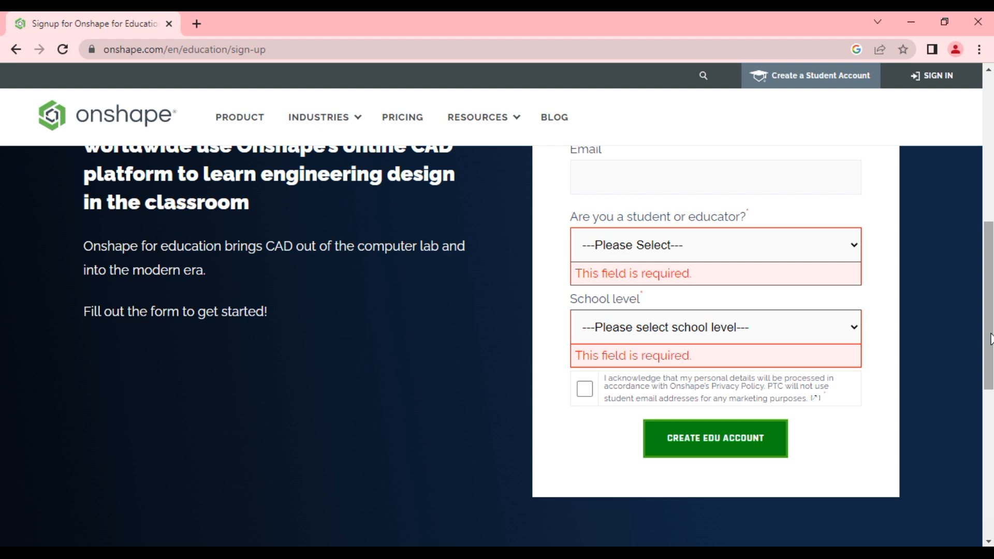
drag(991, 344, 992, 242)
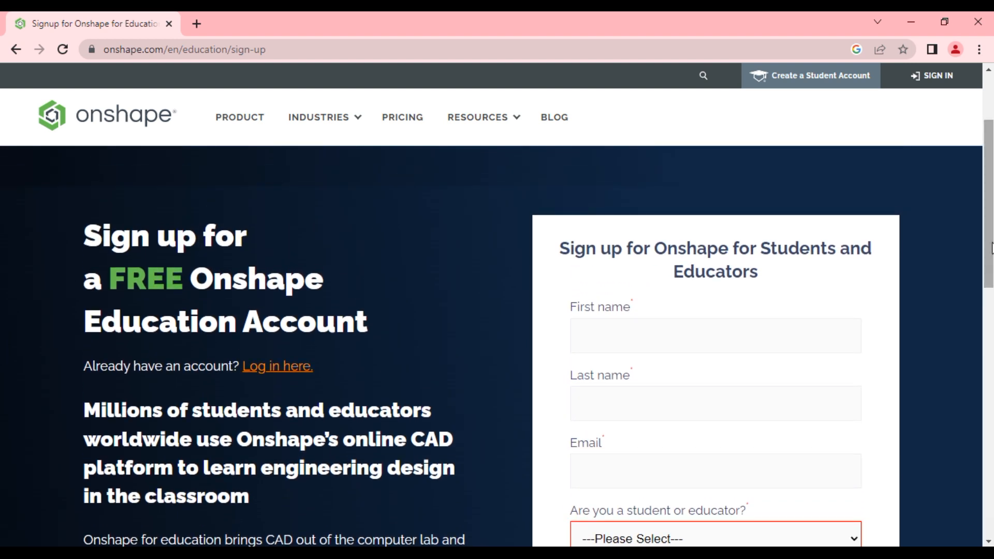
Go to the Onshape sign-in page and sign in to the existing account.
click(919, 84)
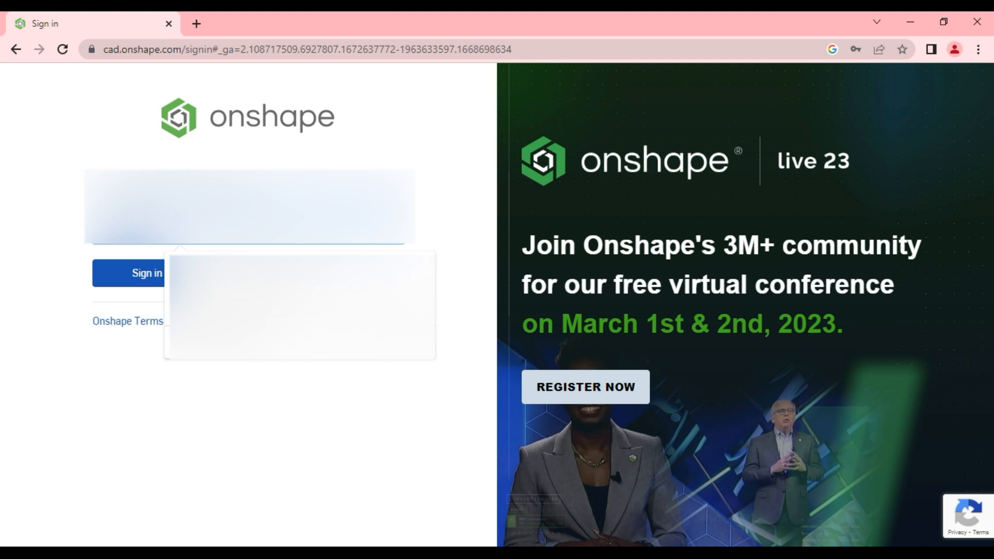
click(140, 279)
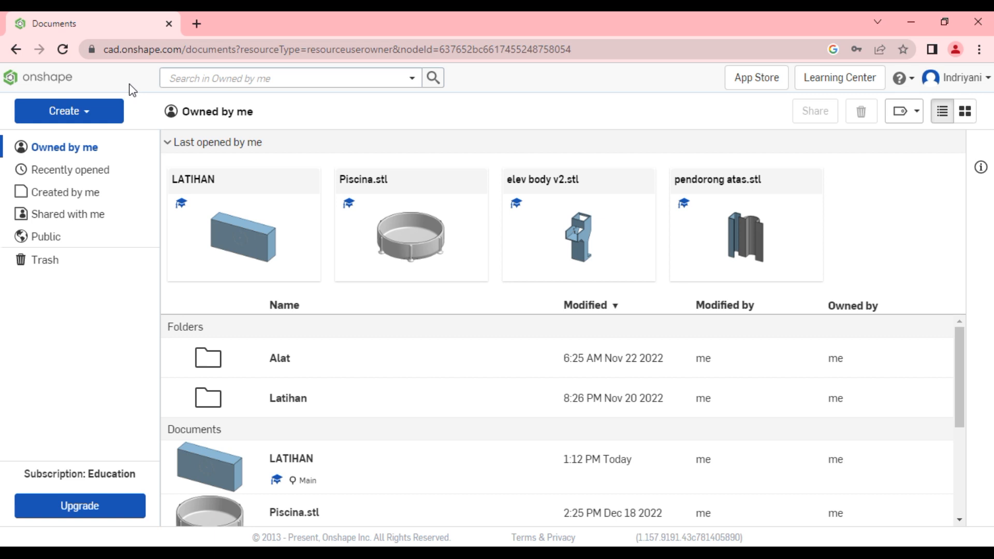
Create a new document named "latihan 3d", owned by the signed-in account.
click(107, 114)
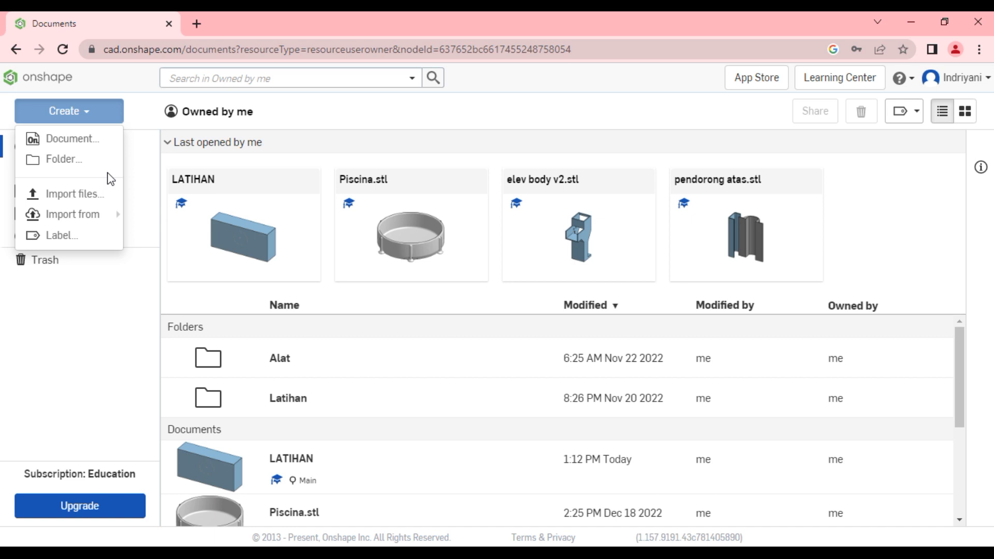
click(78, 299)
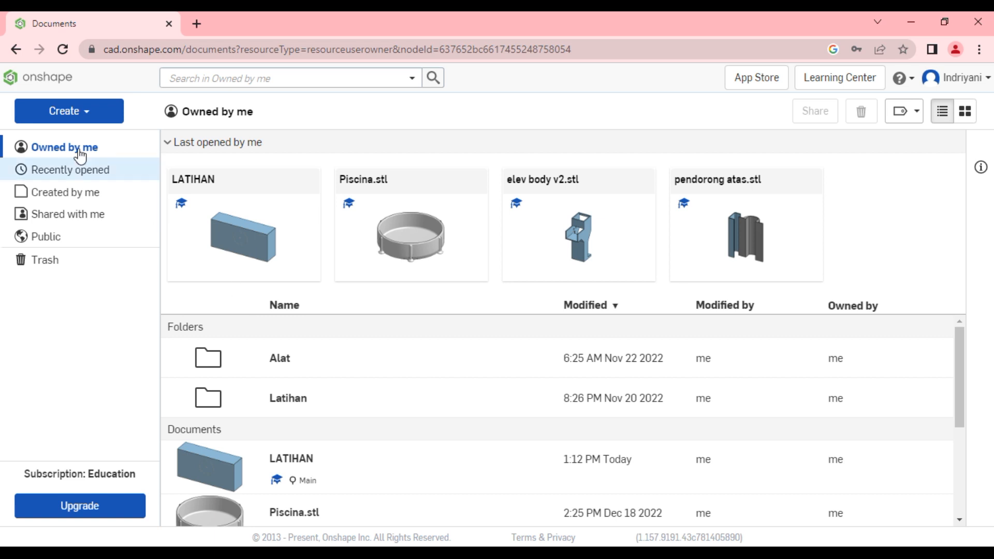
click(52, 121)
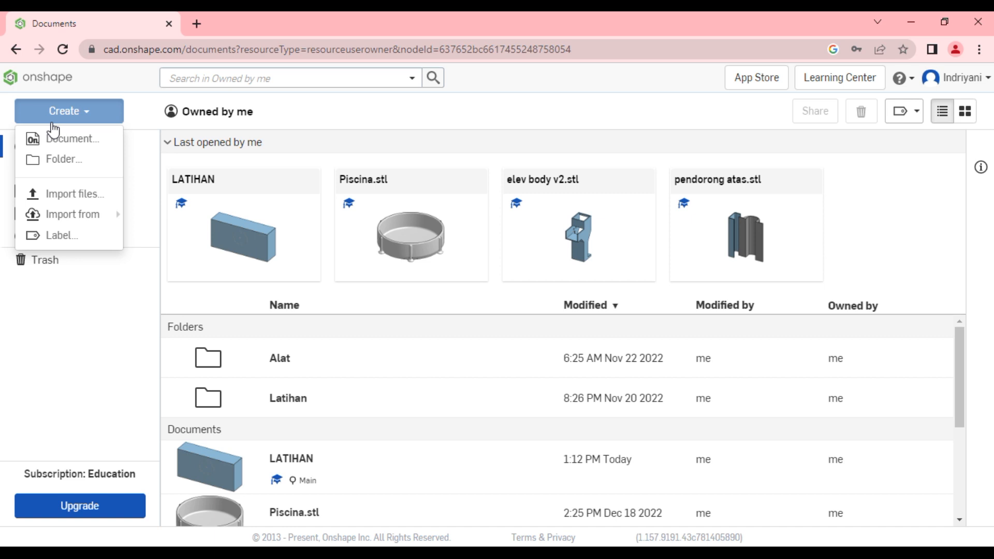
click(93, 148)
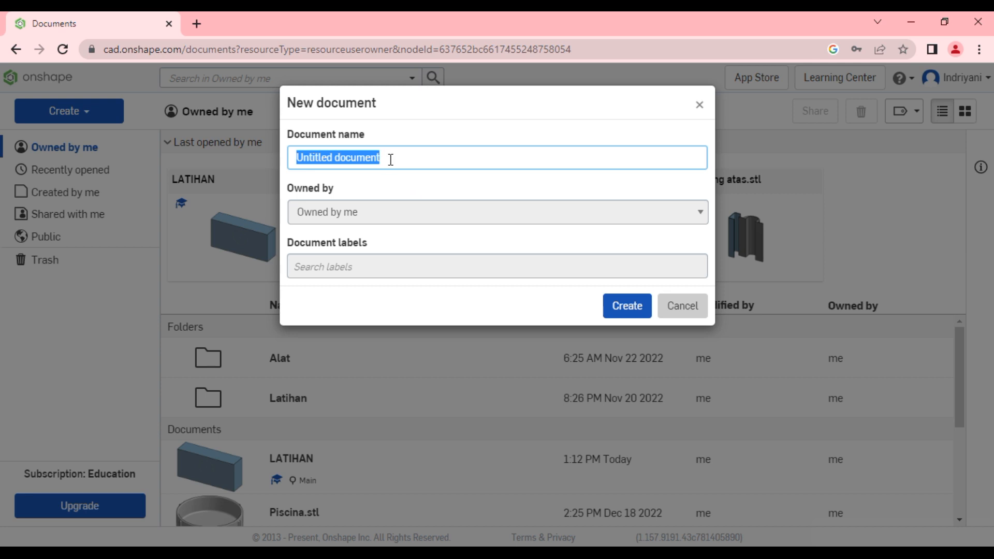
text(latiha)
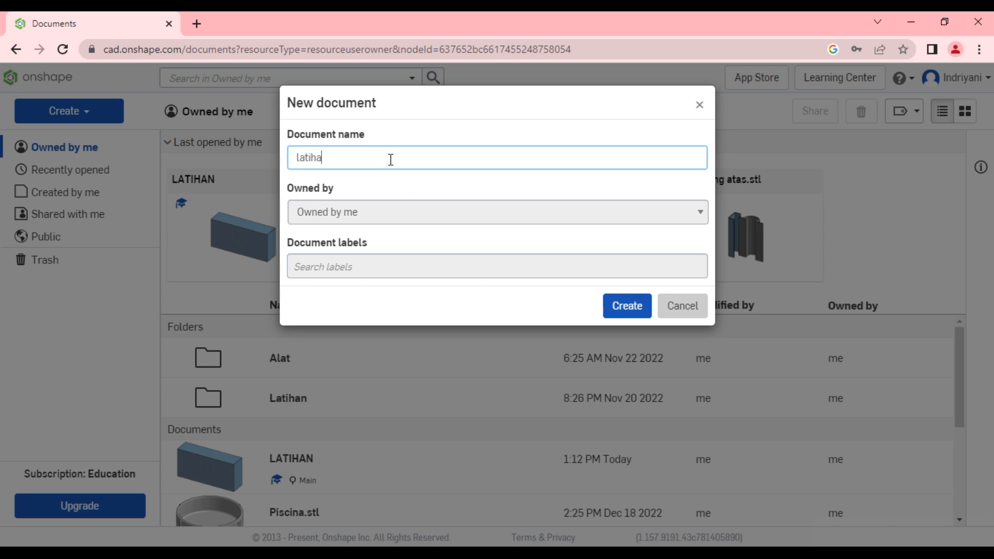
text(n 3d)
click(624, 307)
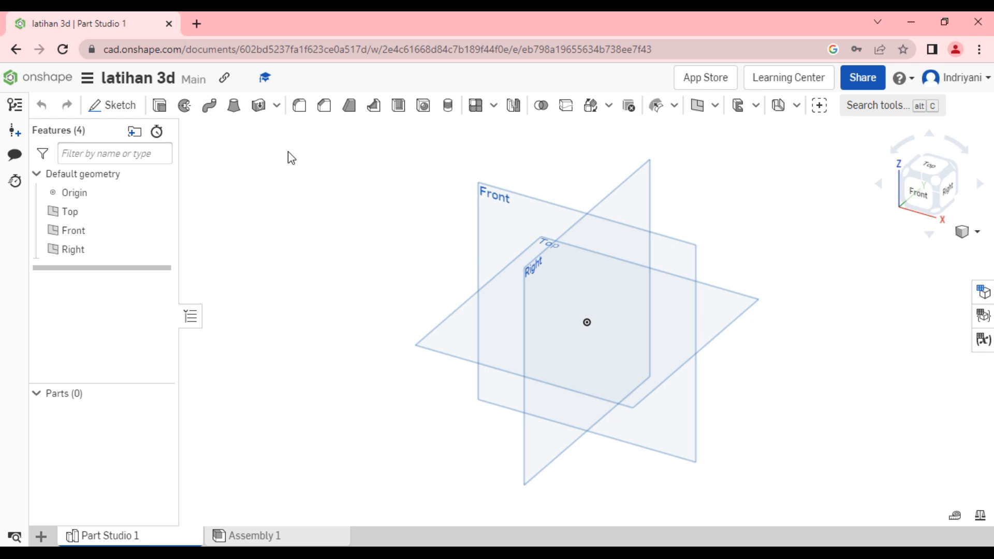
Start a new sketch on the Front plane and view it straight from the front.
click(120, 105)
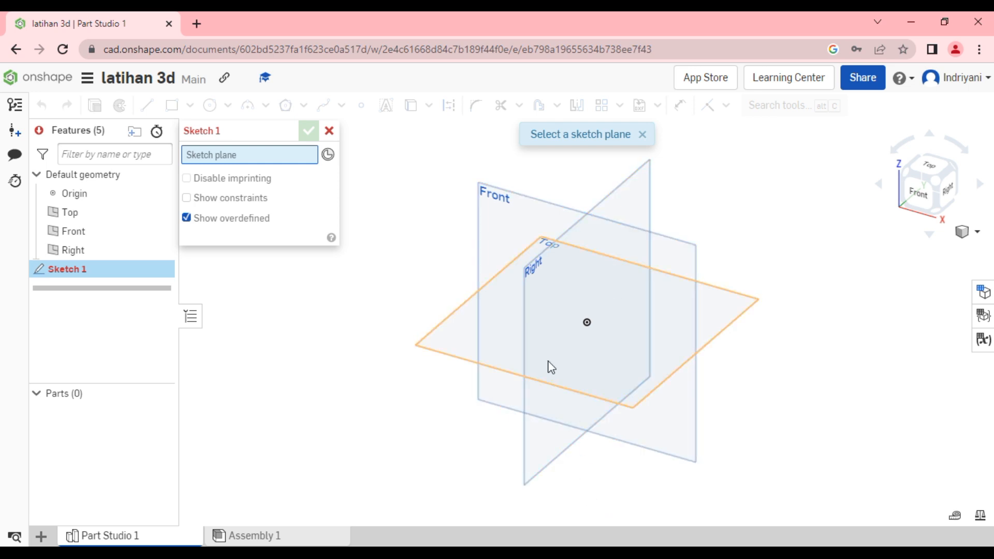
click(507, 226)
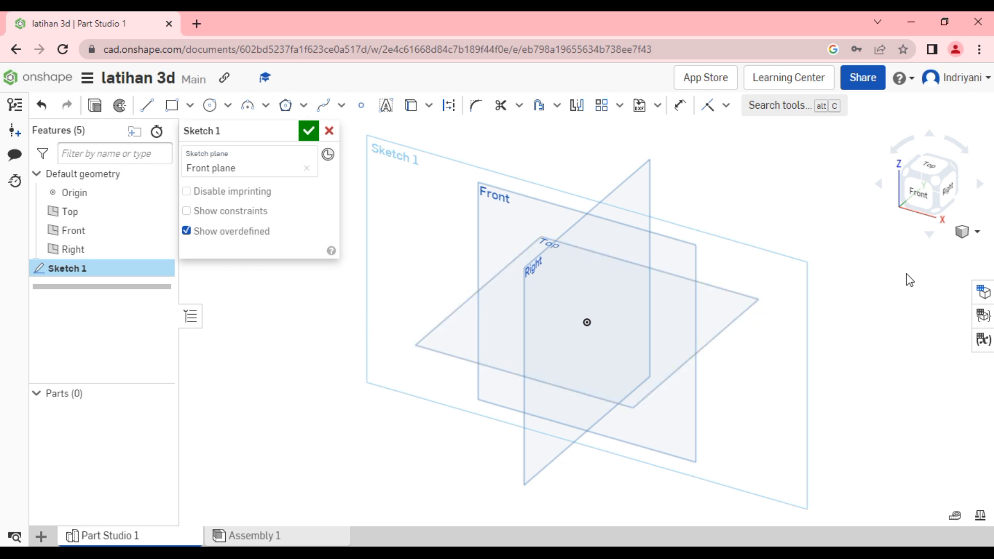
click(923, 196)
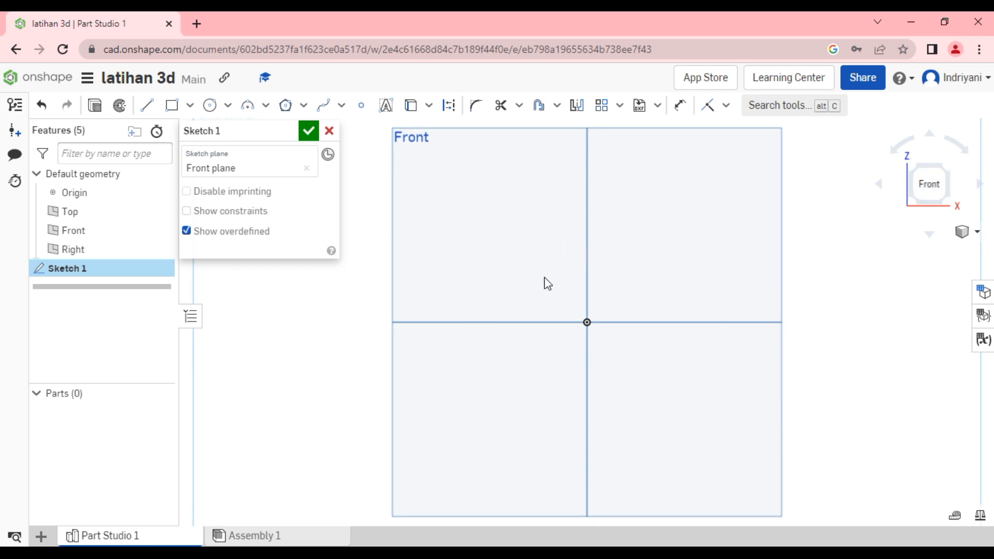
Draw a horizontal line in the upper-left quadrant of the Front plane.
click(150, 109)
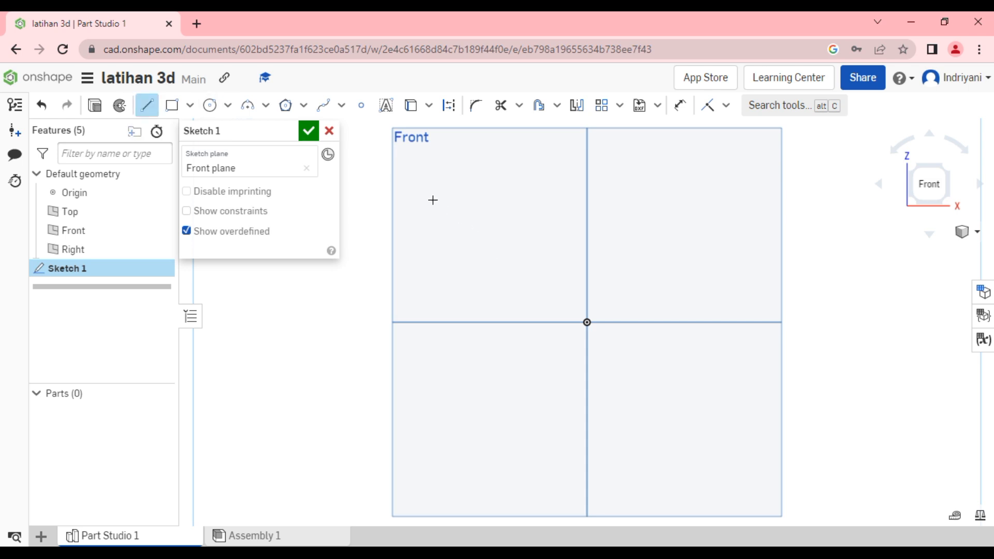
drag(526, 205, 541, 199)
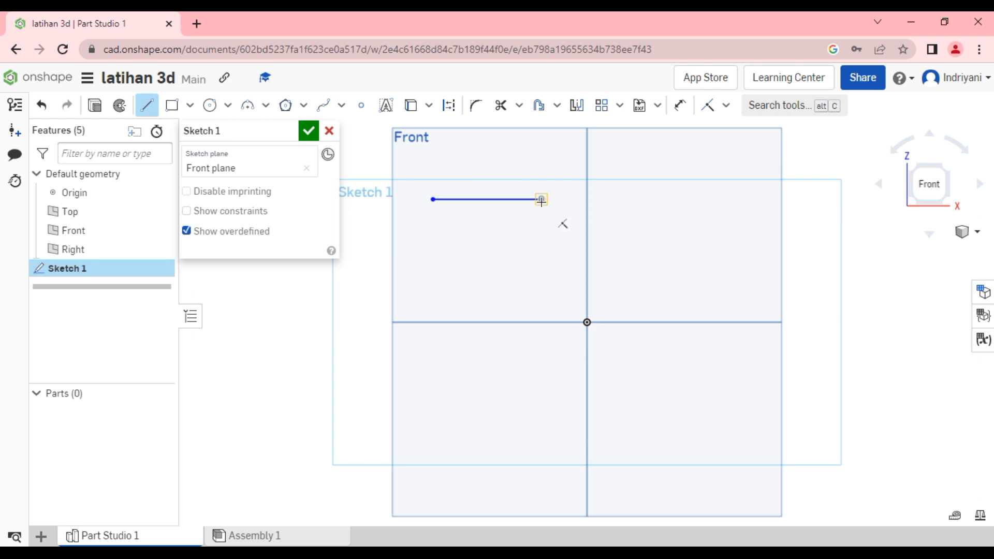
key(Escape)
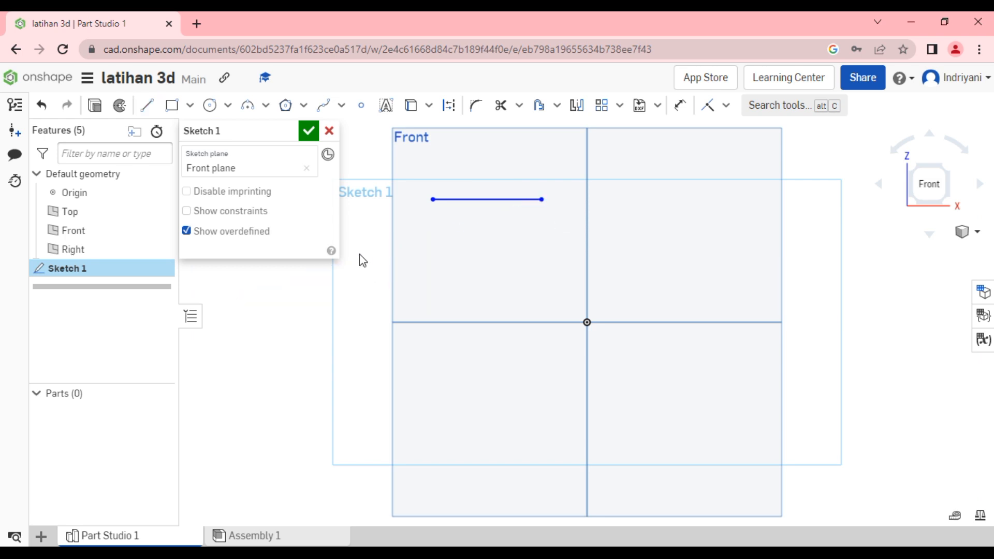
Draw a corner rectangle about 26 wide and 14 high just below the horizontal line.
click(173, 109)
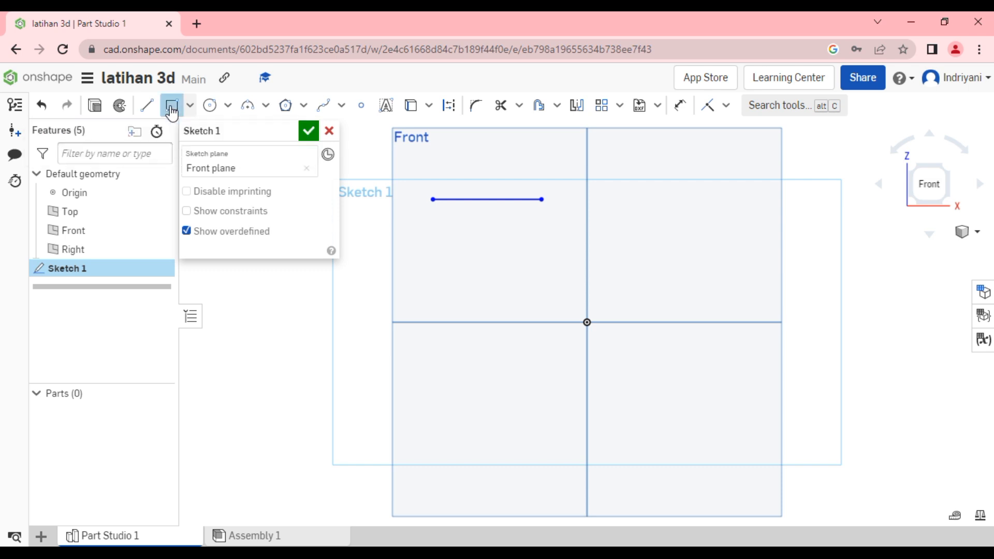
click(418, 229)
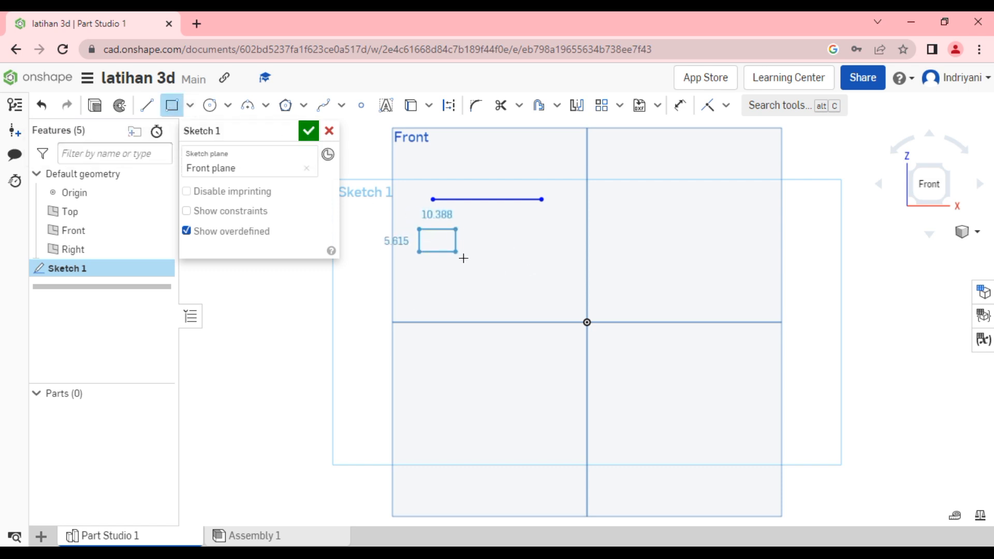
click(487, 267)
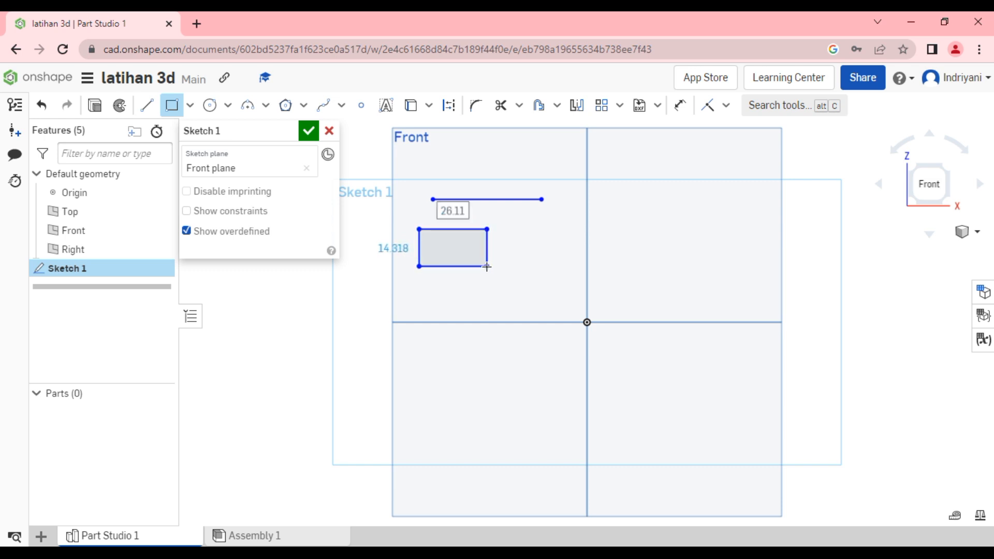
key(Escape)
Draw a center point rectangle to the right of the corner rectangle, left of the plane's vertical centre line.
click(190, 106)
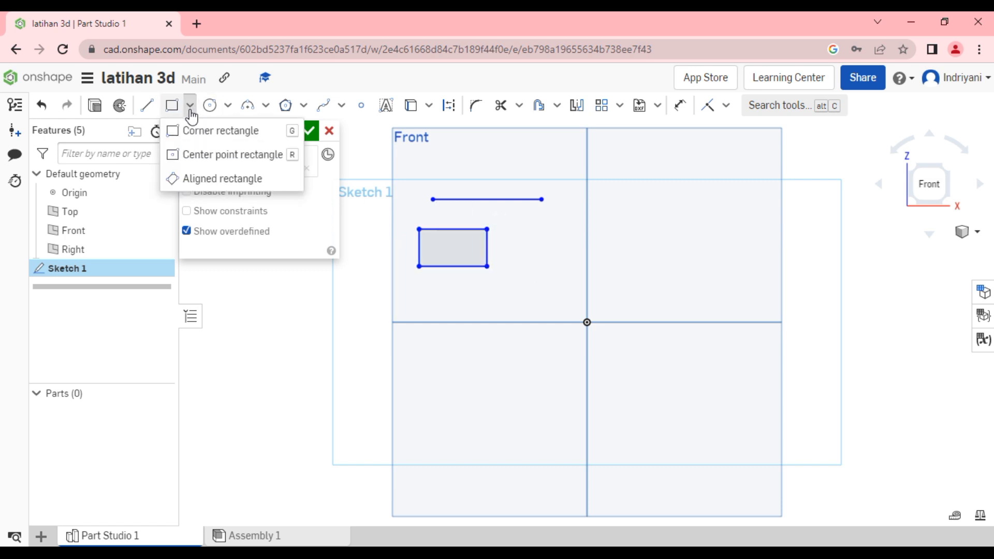
click(205, 155)
click(547, 253)
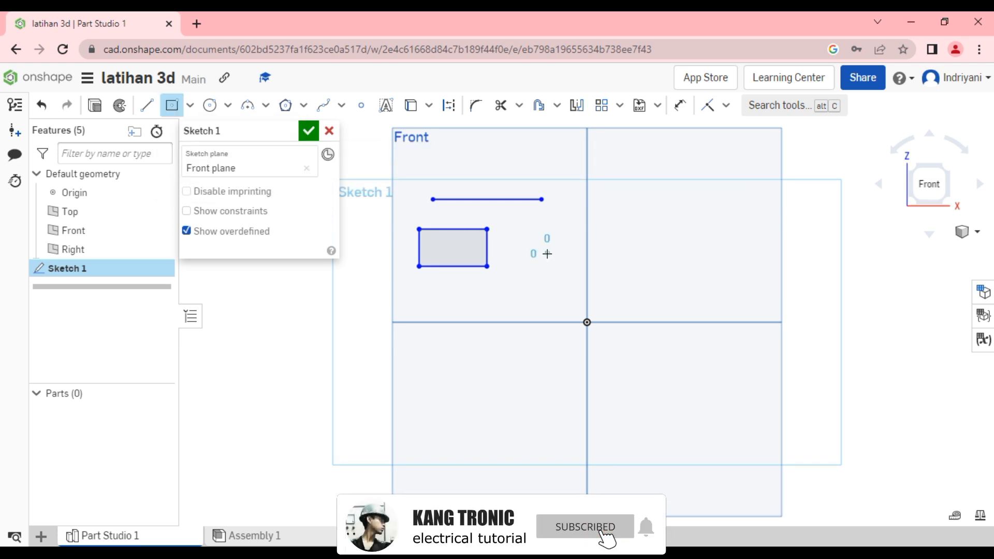
click(576, 279)
key(Escape)
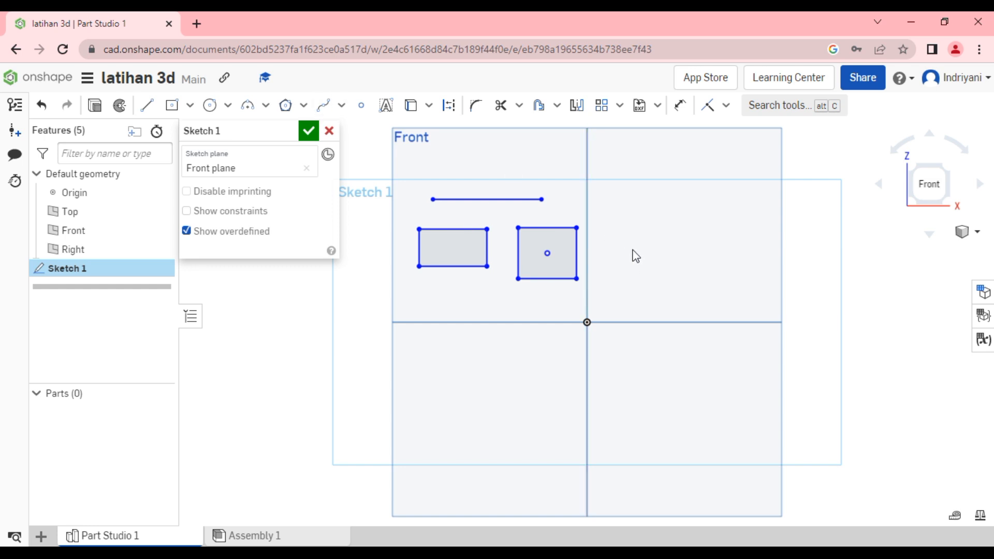
Draw a center point circle about 25.5 in diameter in the upper-right quadrant of the Front plane.
click(210, 107)
click(638, 213)
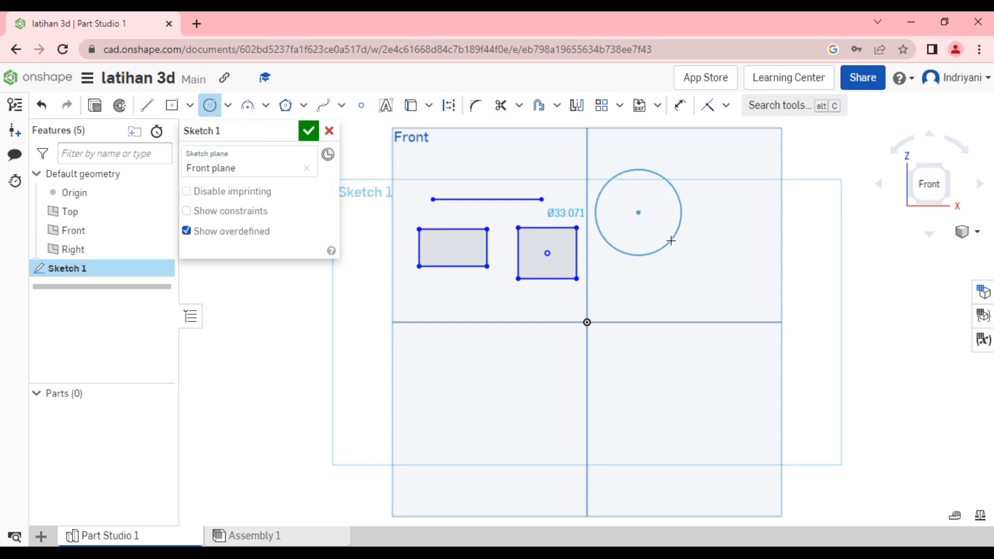
click(663, 234)
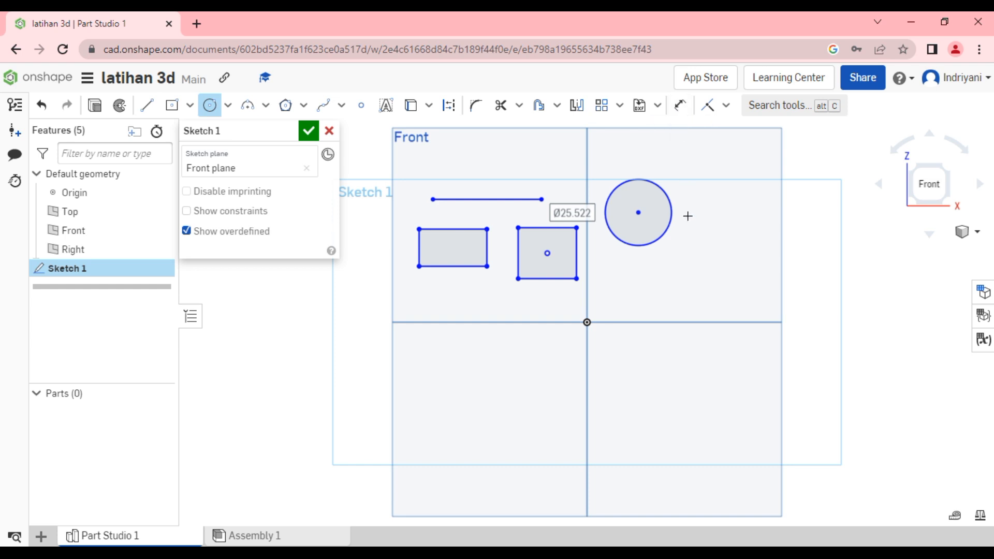
Delete all the practice shapes from the Front plane sketch.
key(Escape)
mouse_move(391, 156)
mouse_down()
mouse_move(654, 260)
mouse_move(747, 330)
mouse_move(746, 320)
mouse_up()
key(Delete)
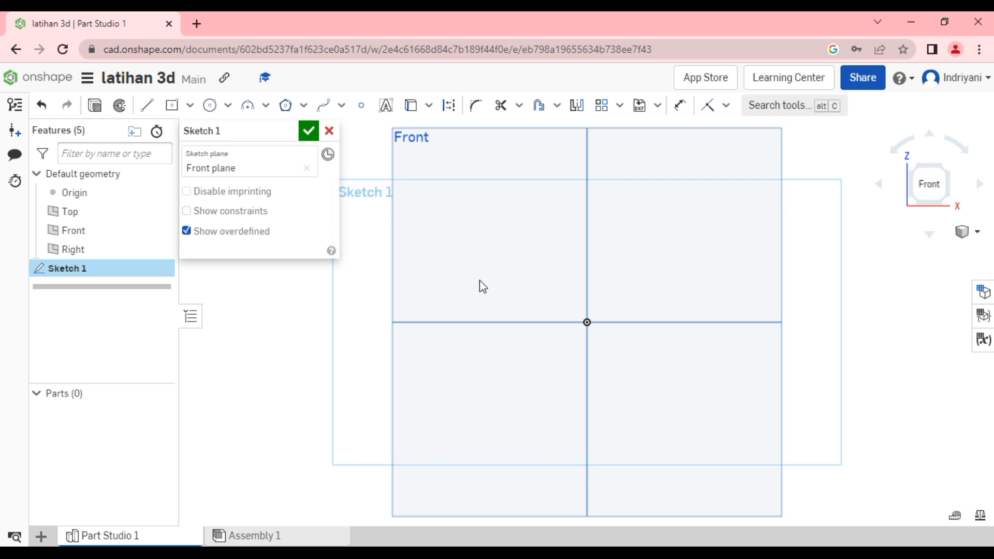
Draw a center point rectangle centred on the origin, 50 mm wide and 30 mm high.
key(r)
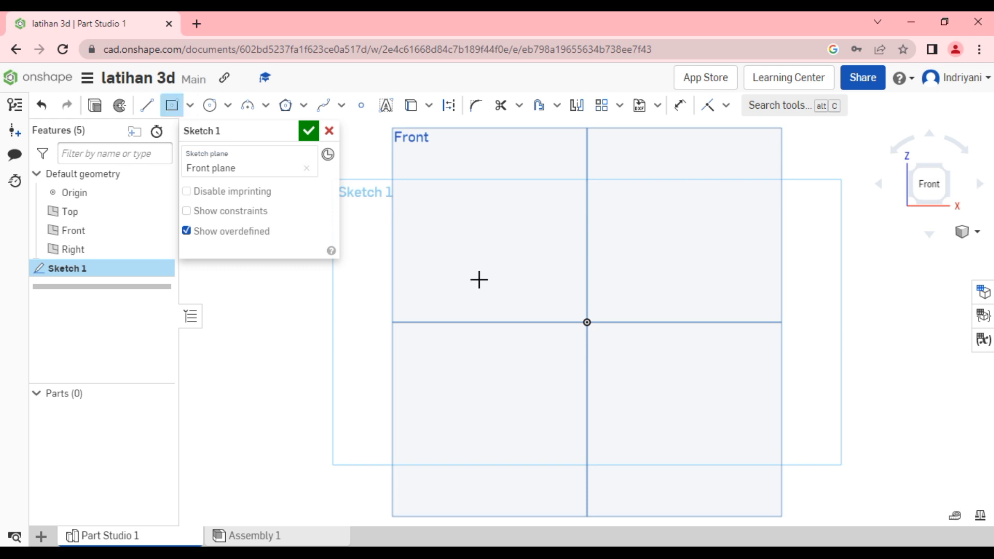
click(588, 323)
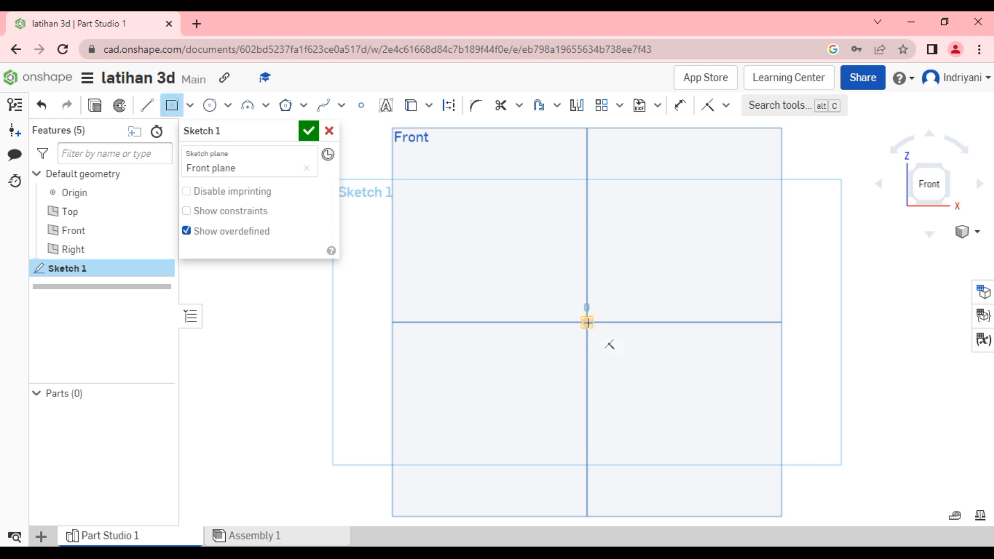
click(679, 358)
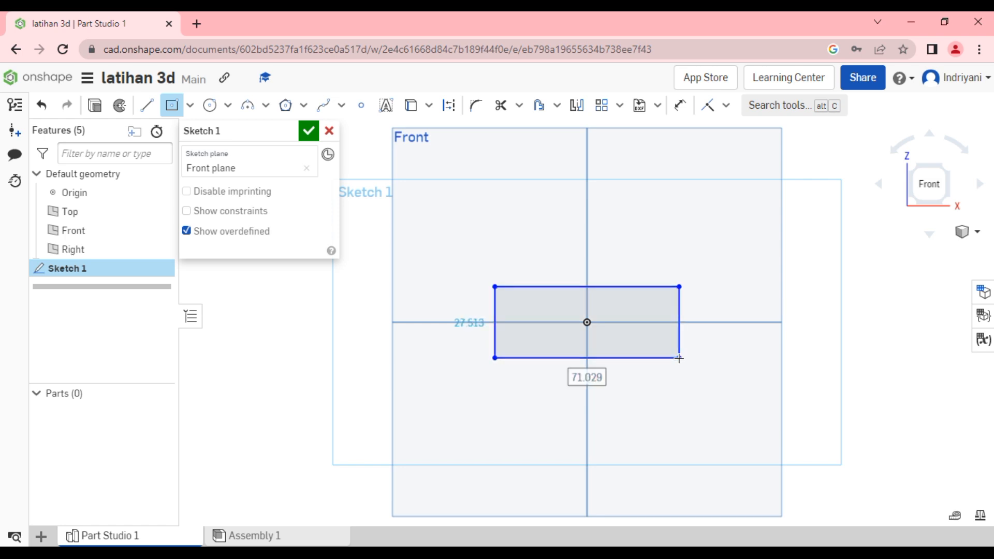
text(50)
key(Return)
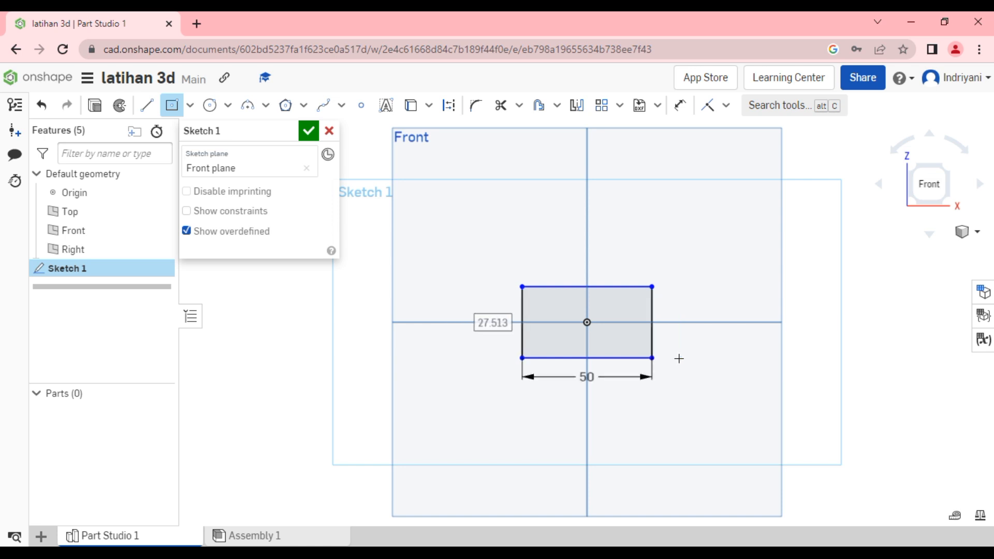
text(30)
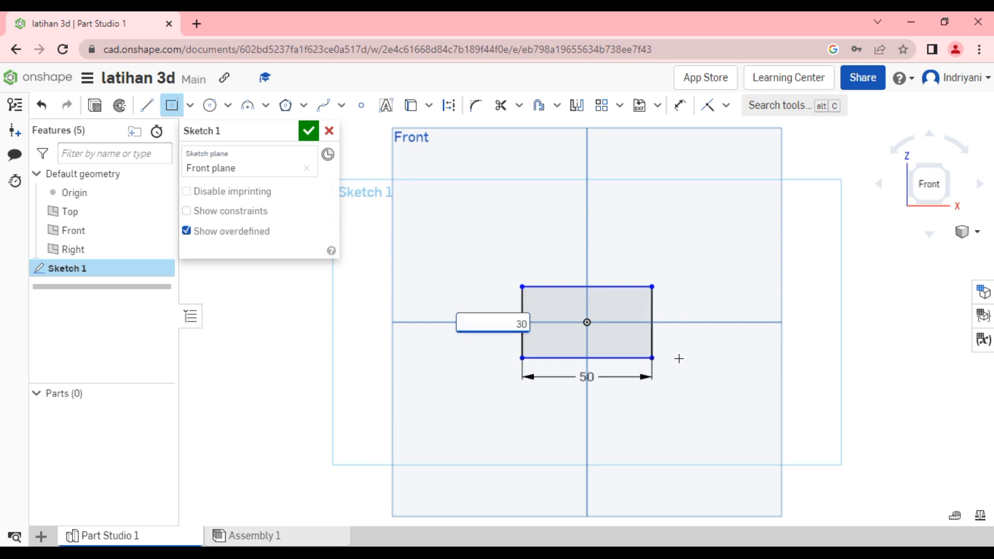
key(Return)
key(Escape)
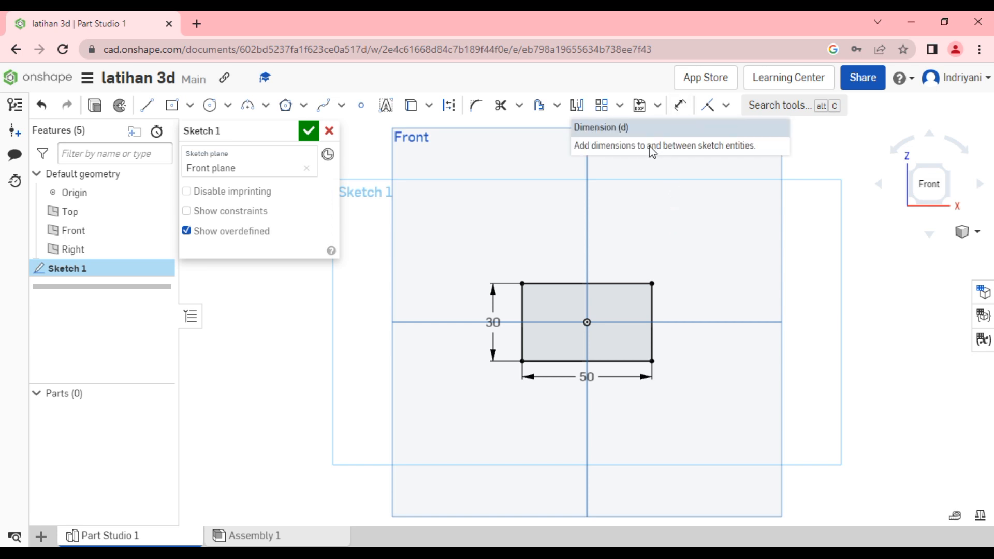
key(d)
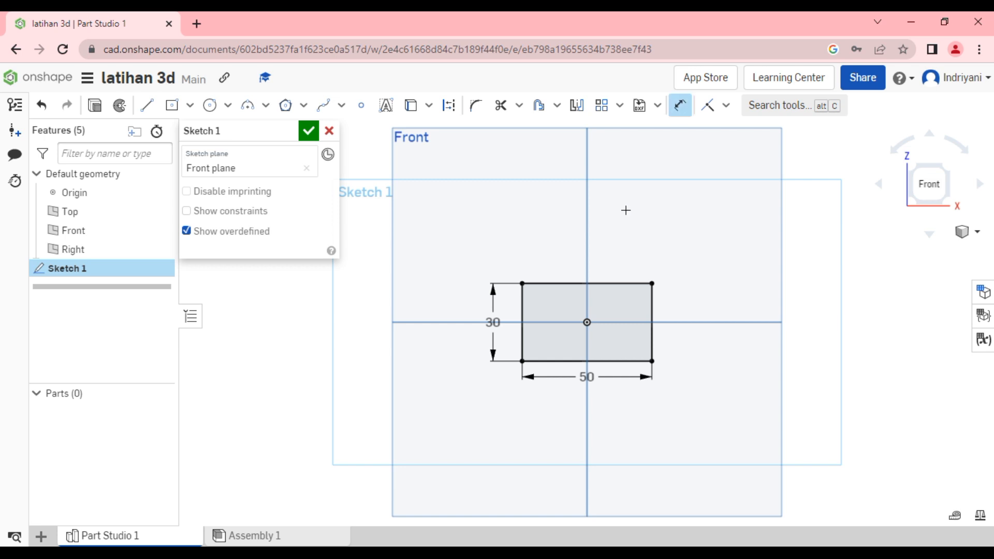
click(577, 283)
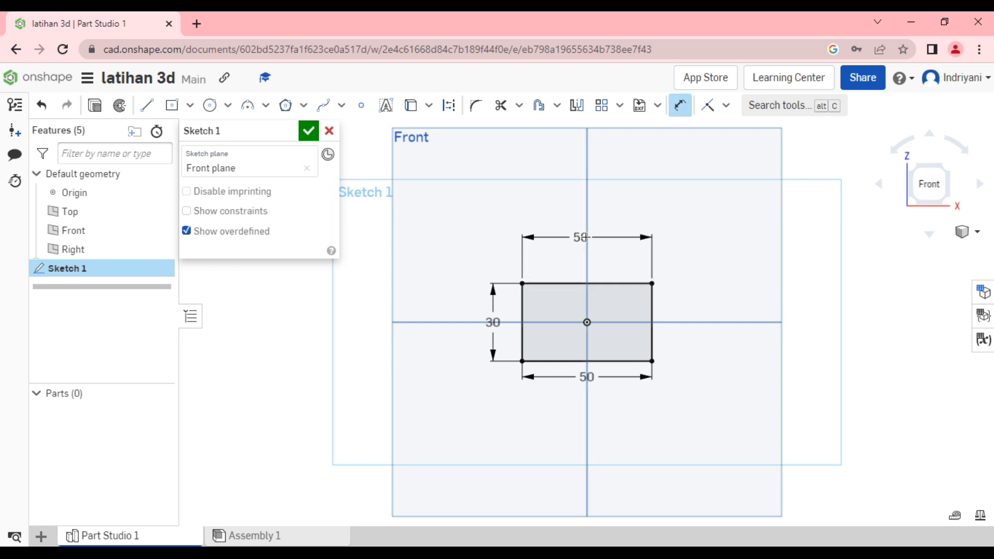
click(587, 232)
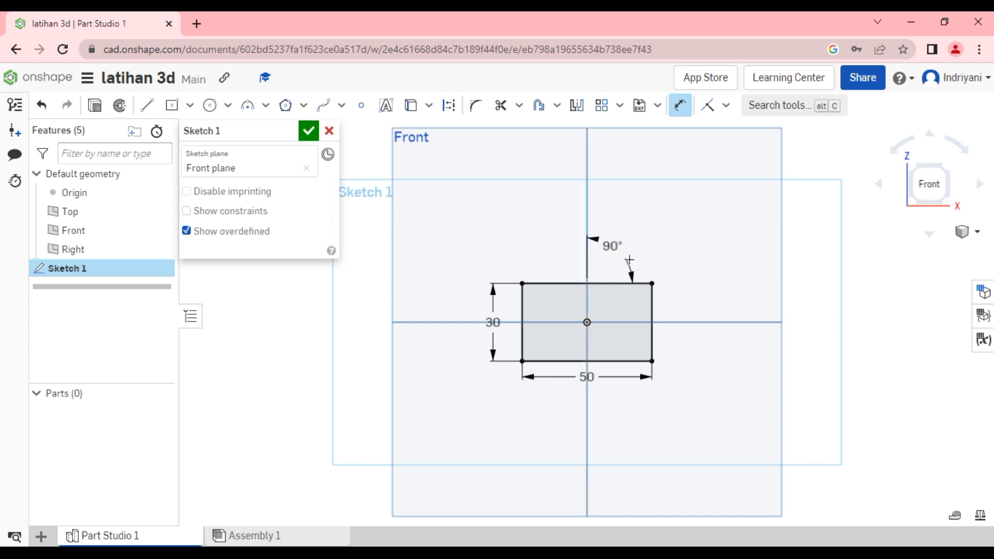
key(Escape)
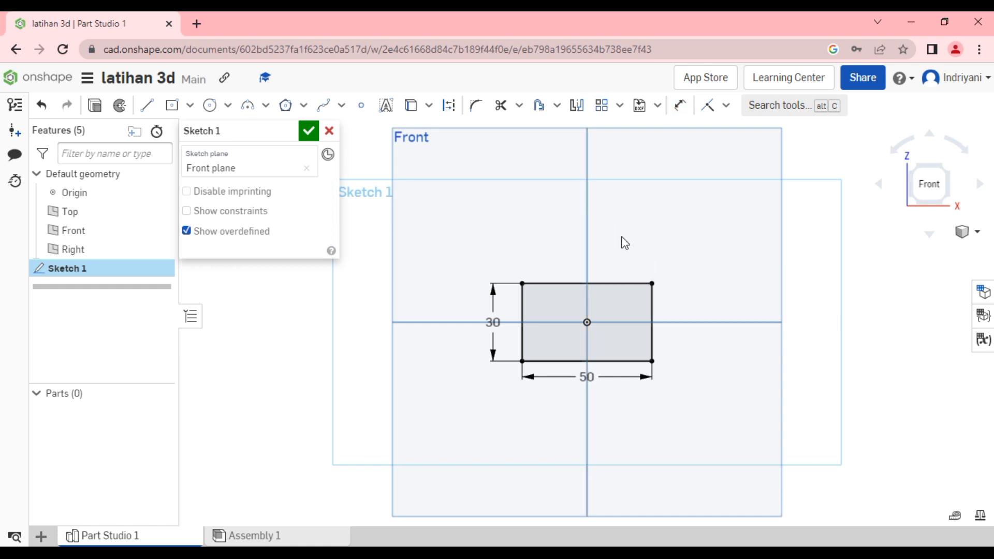
Add a dimension to the rectangle's top edge, placed just above it, and finish the sketch.
click(679, 106)
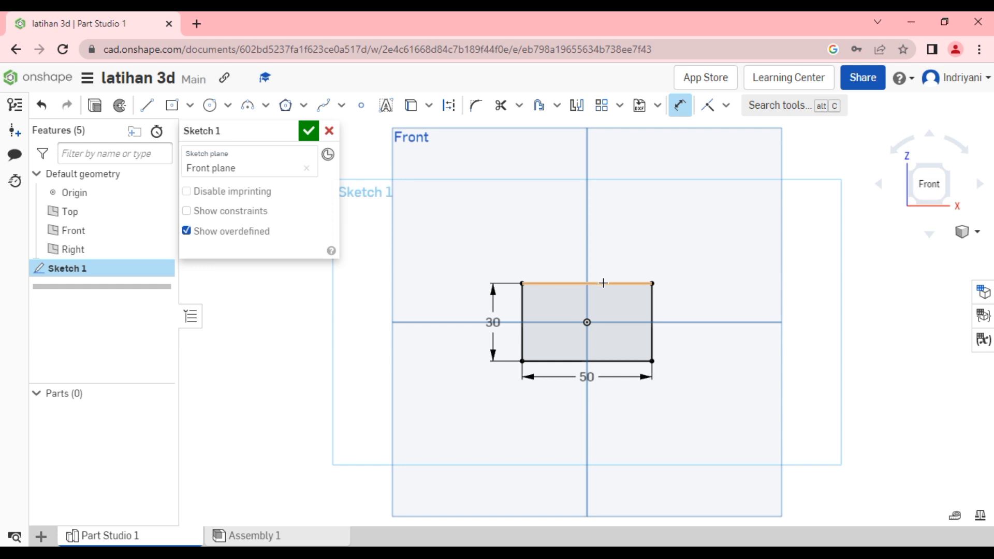
click(573, 284)
click(569, 265)
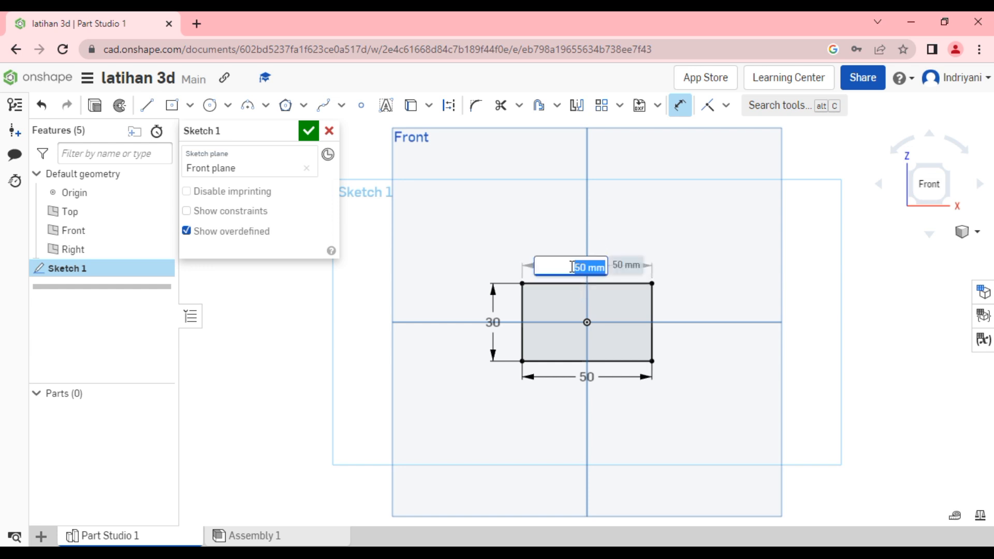
key(Return)
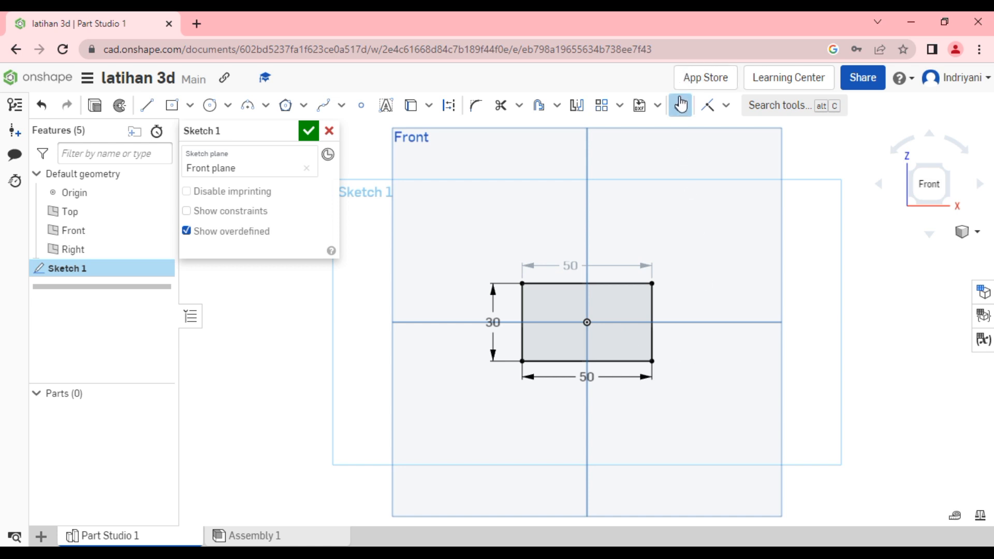
click(680, 106)
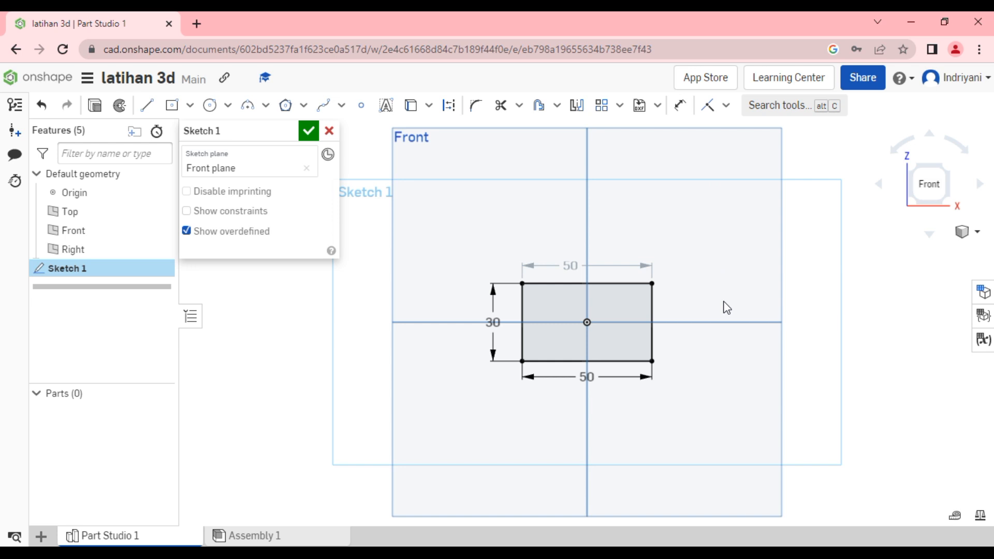
click(309, 138)
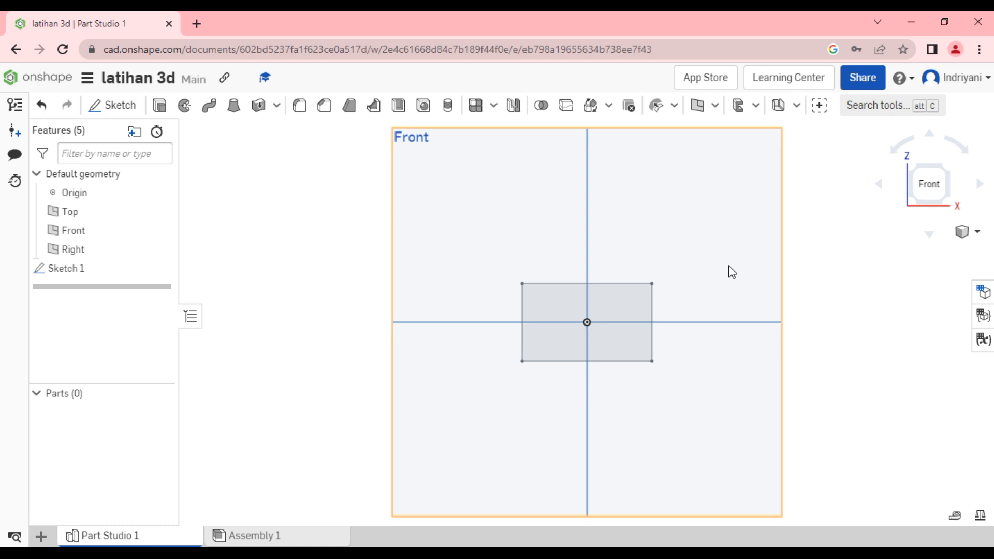
Extrude the rectangle as a new solid with a Blind depth of 20 mm.
right_drag(726, 270, 710, 266)
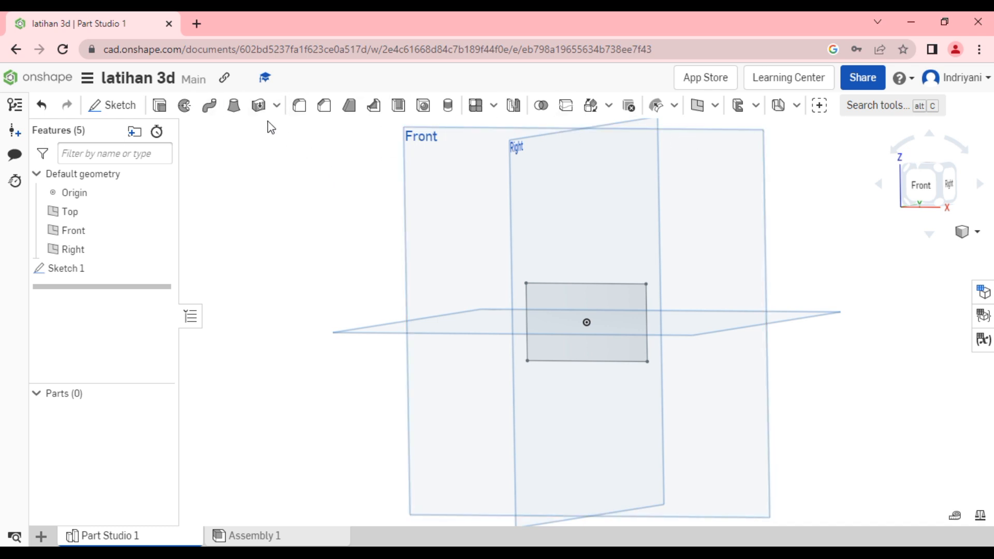
click(160, 108)
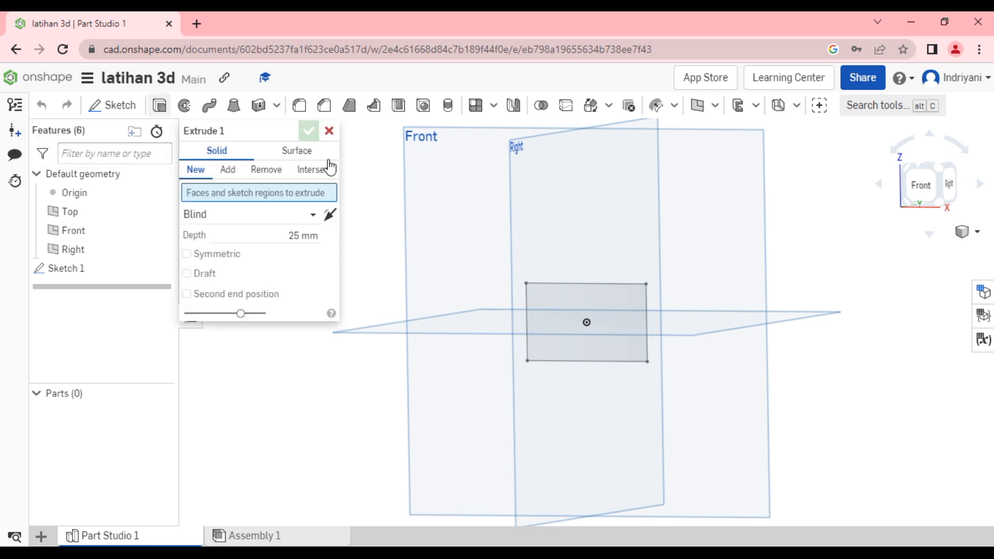
click(622, 310)
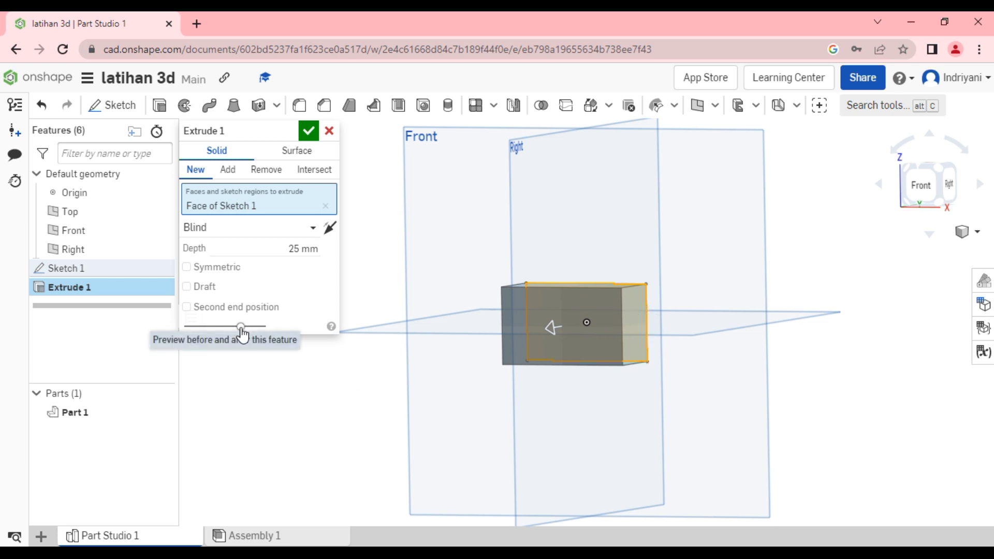
drag(241, 329, 272, 328)
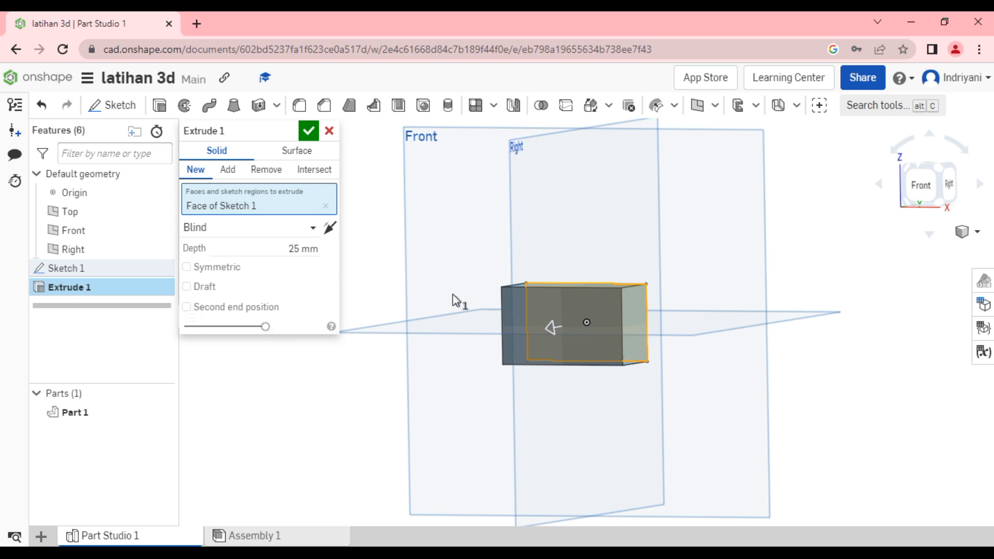
click(295, 249)
text(20)
key(Return)
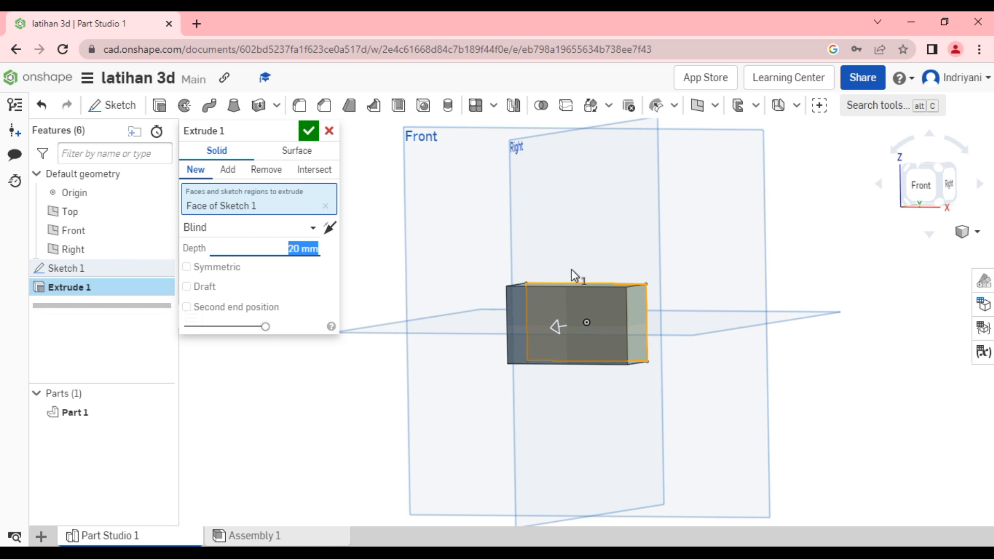
click(329, 228)
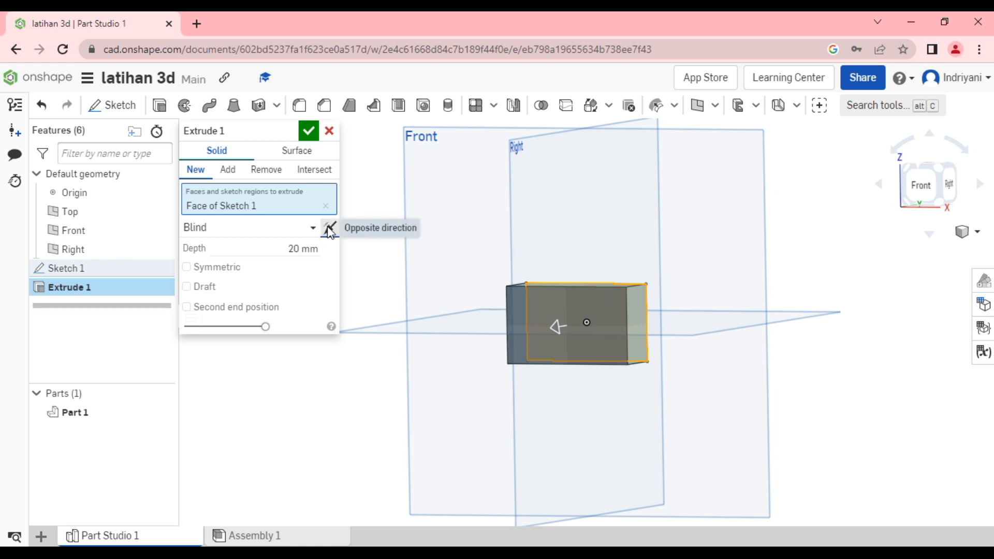
click(329, 228)
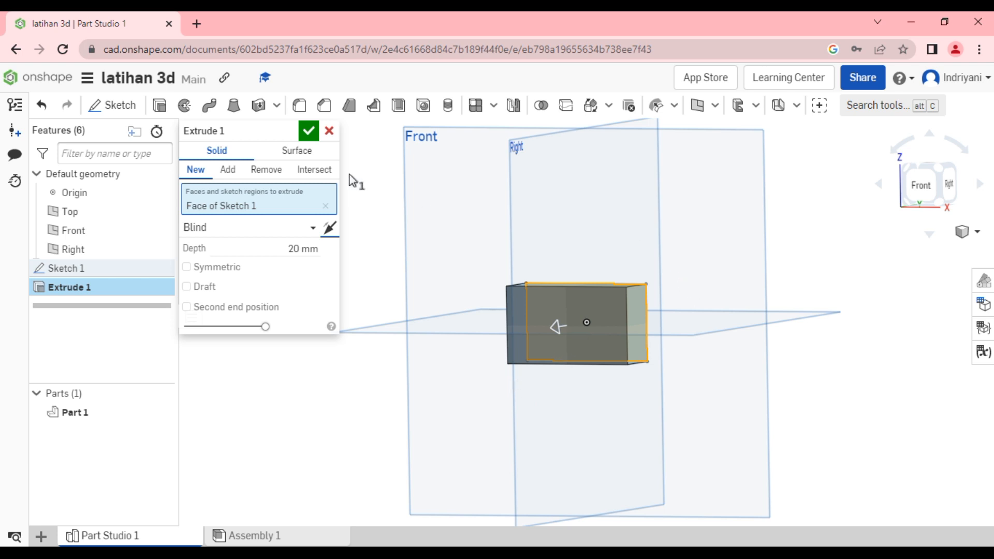
click(308, 132)
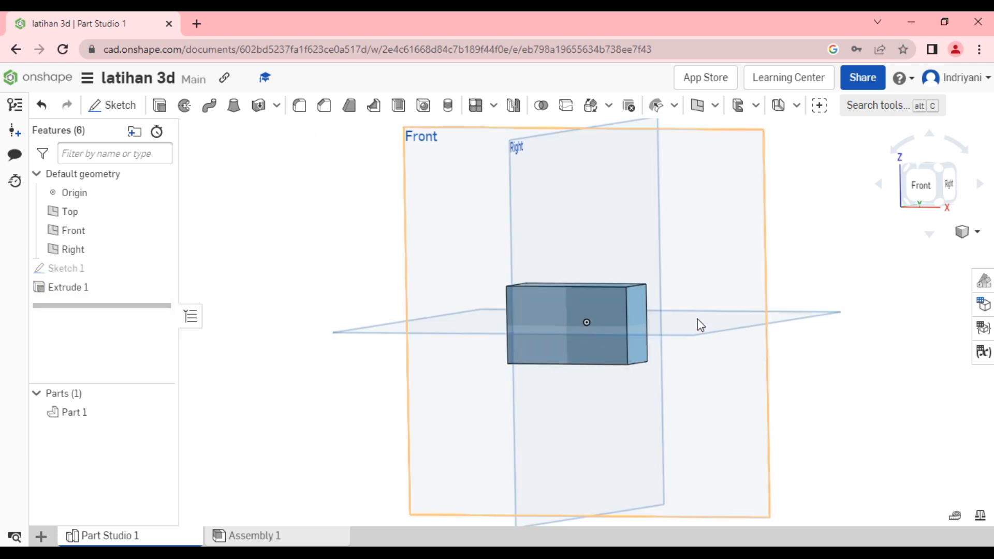
Sketch a center point circle 15 mm in diameter at the origin on the block's front face and finish the sketch.
mouse_move(506, 186)
right_down()
mouse_move(538, 190)
mouse_move(519, 176)
mouse_move(509, 183)
mouse_move(525, 185)
right_up()
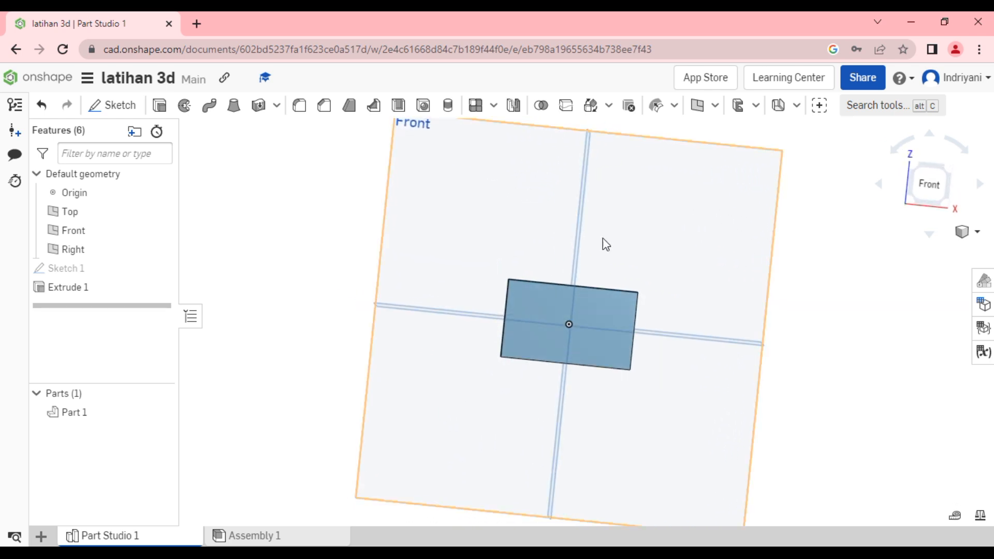
click(938, 190)
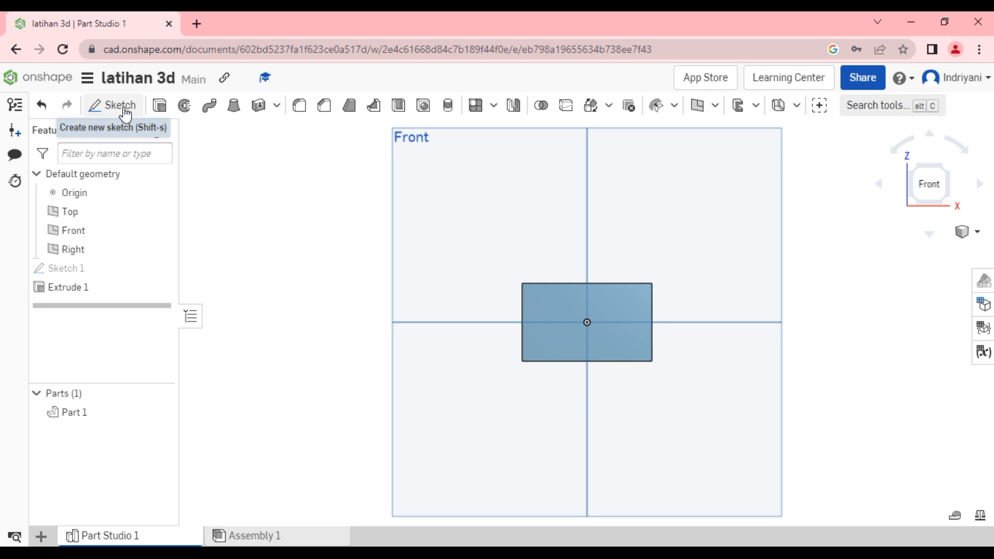
click(118, 108)
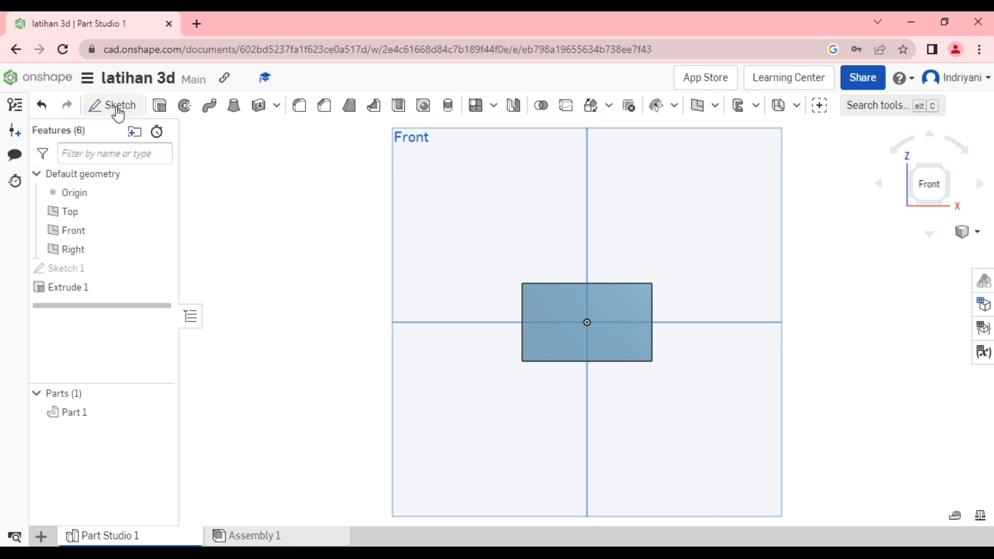
click(617, 303)
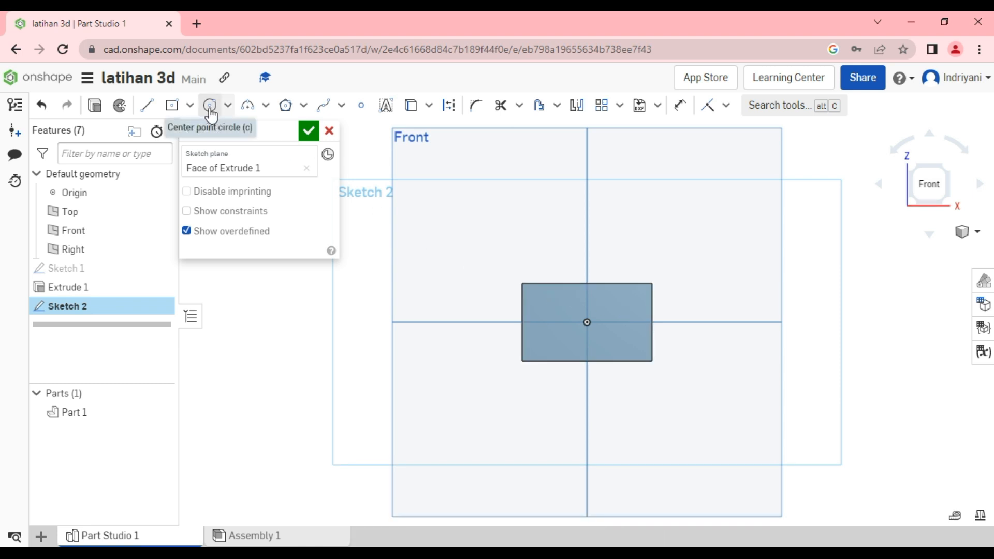
key(c)
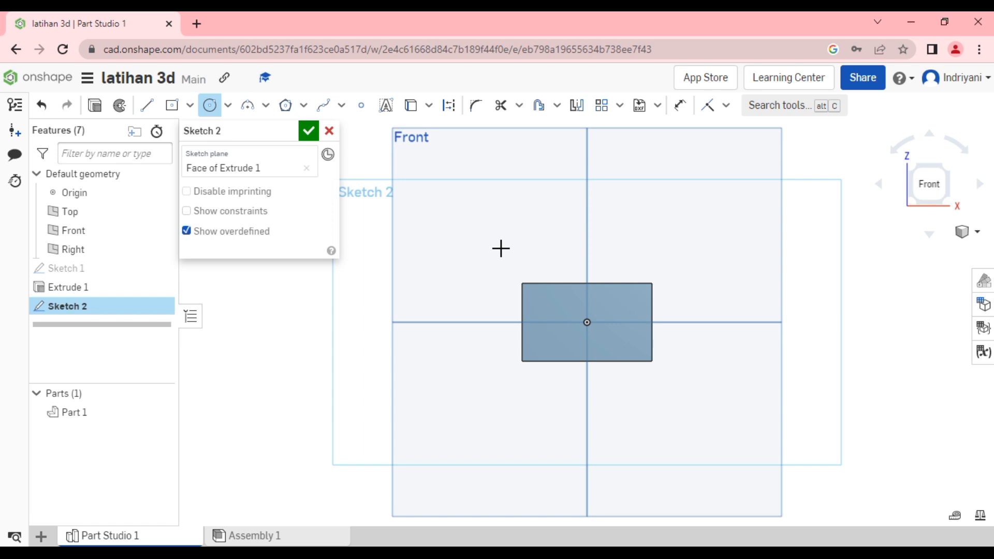
click(587, 322)
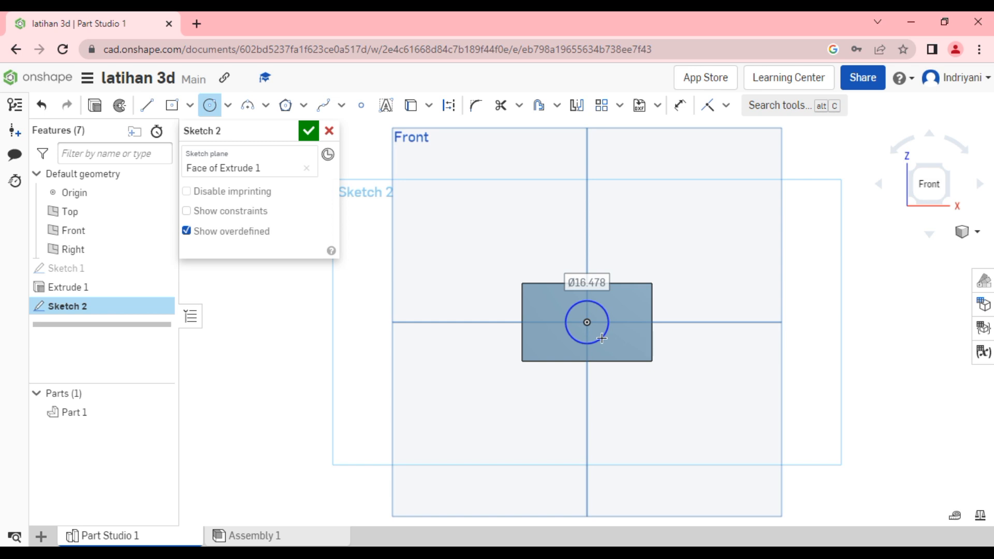
text(15)
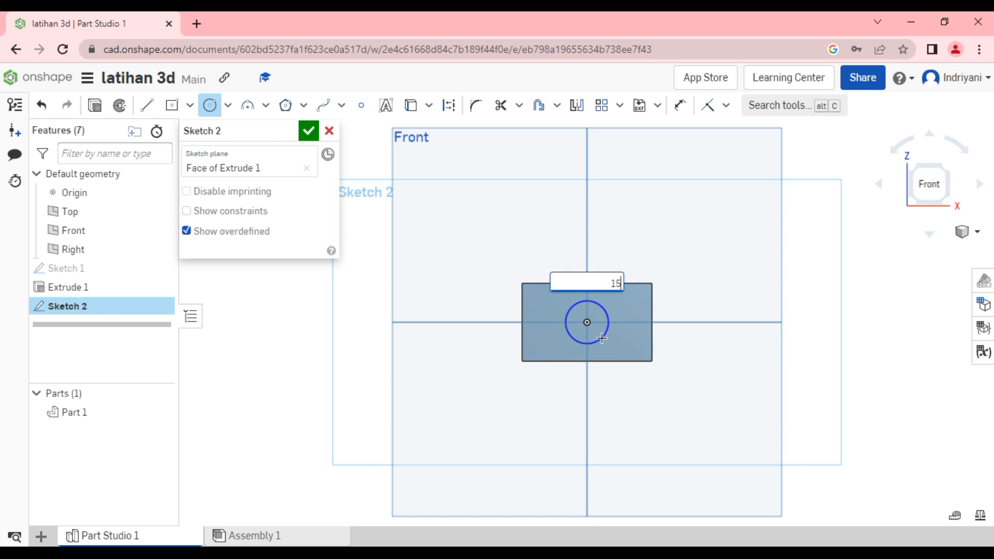
key(Return)
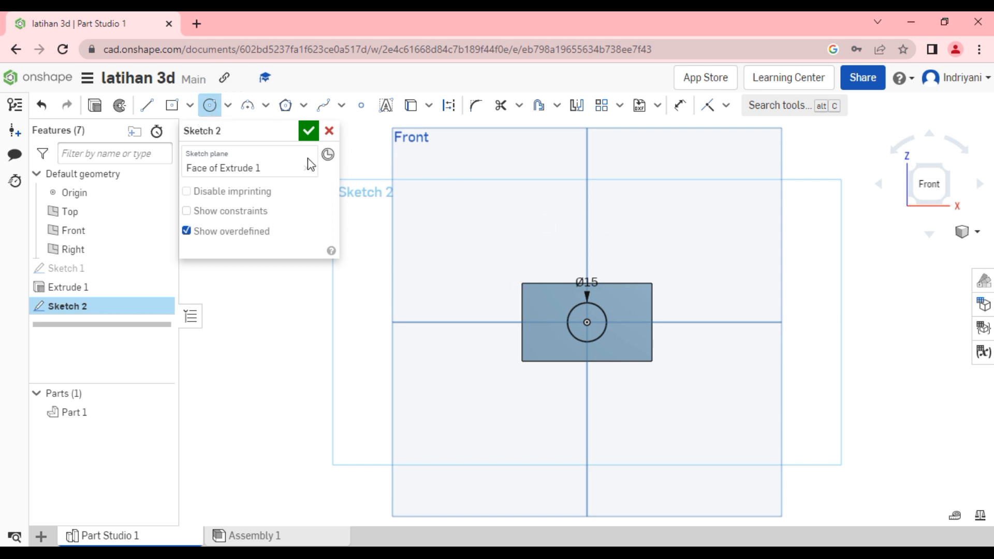
click(314, 131)
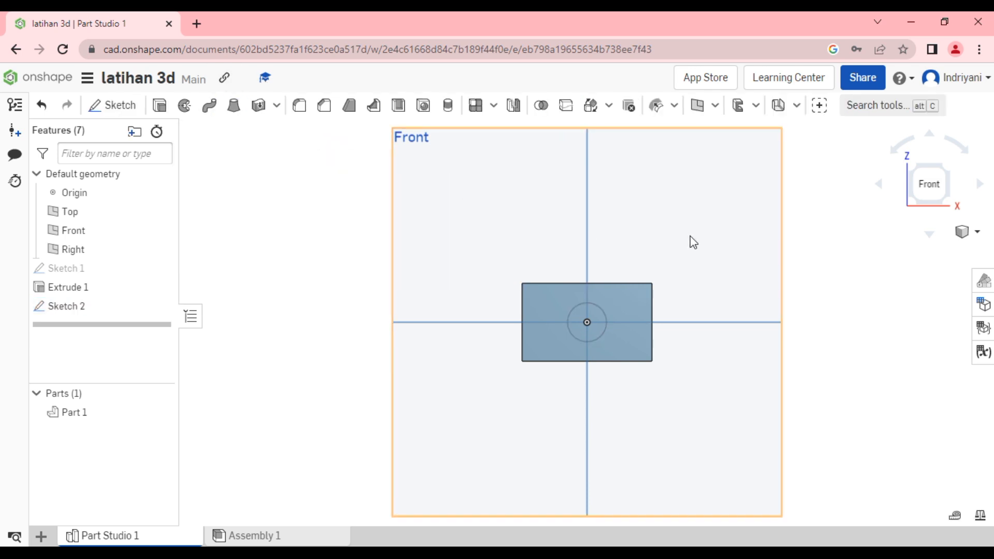
Undo the last change to the circle sketch on the block's front face.
right_drag(692, 236, 680, 236)
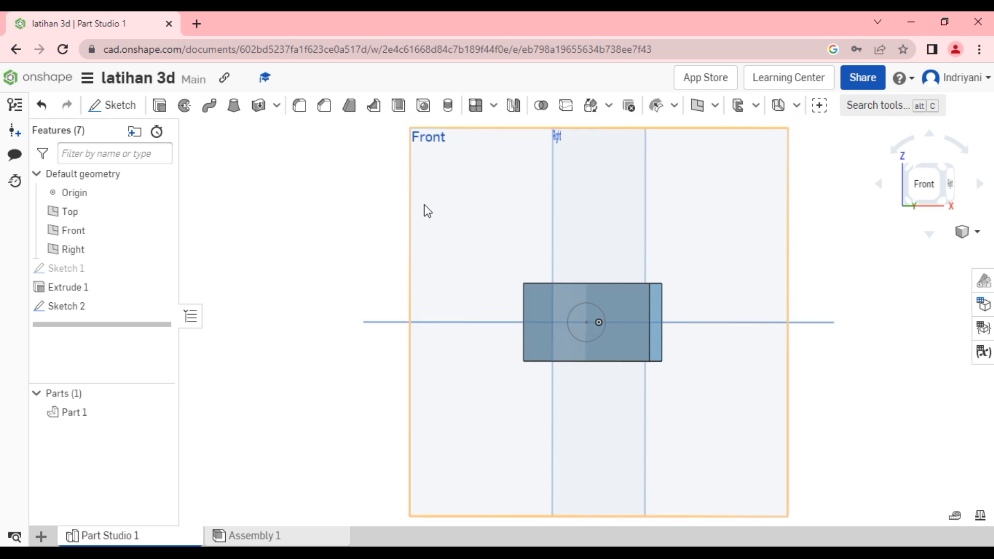
key(ctrl+z)
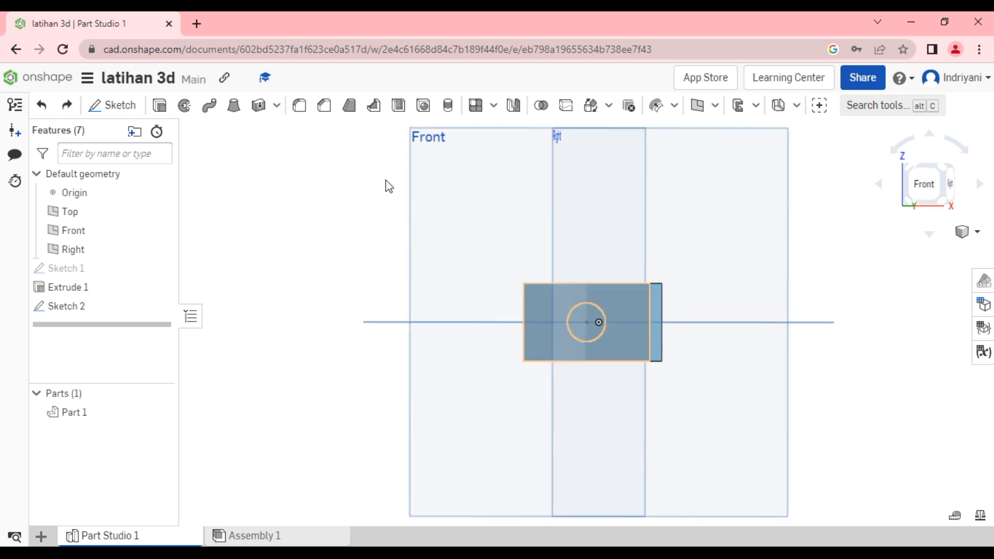
Extrude the 15 mm circle as a Remove cut with a Blind depth of 25 mm through the block.
click(161, 106)
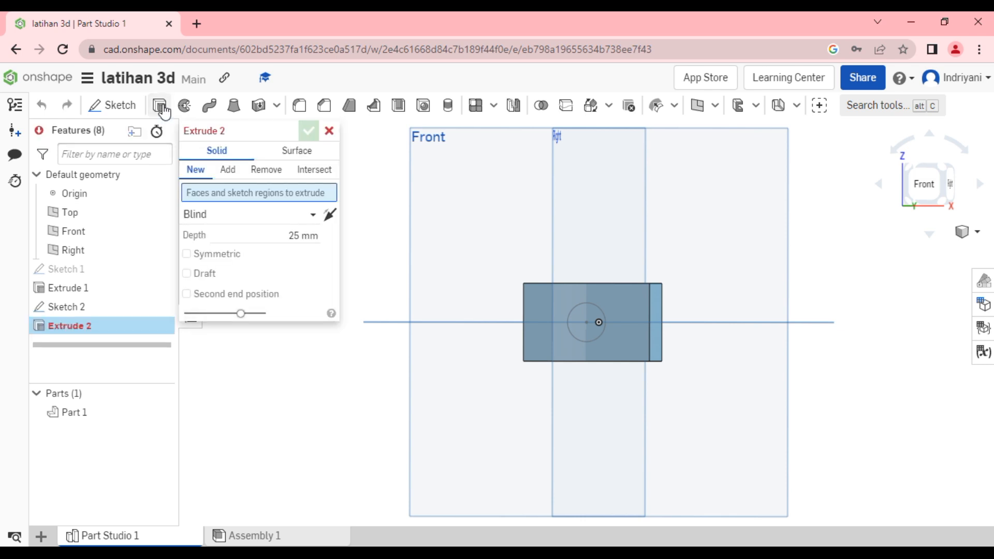
click(585, 308)
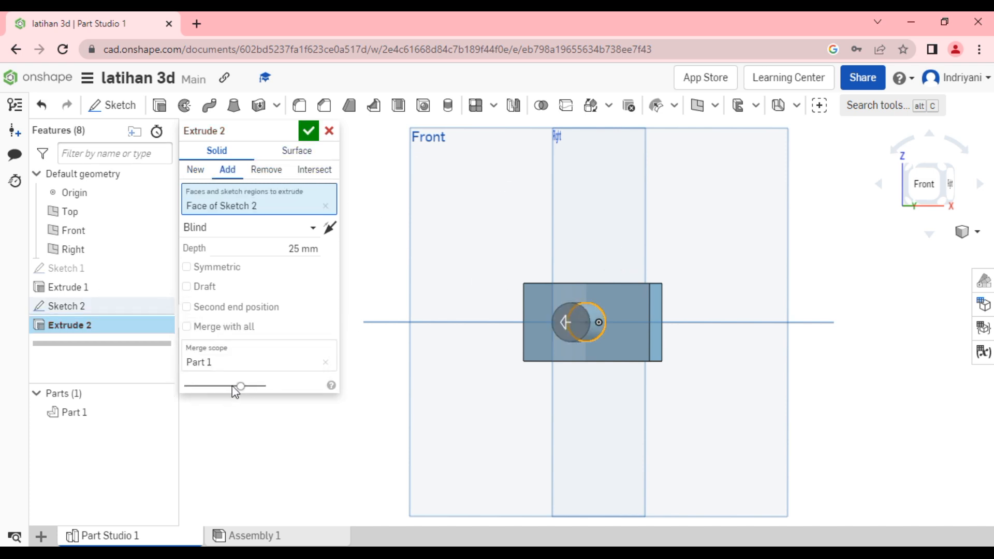
drag(241, 387, 271, 386)
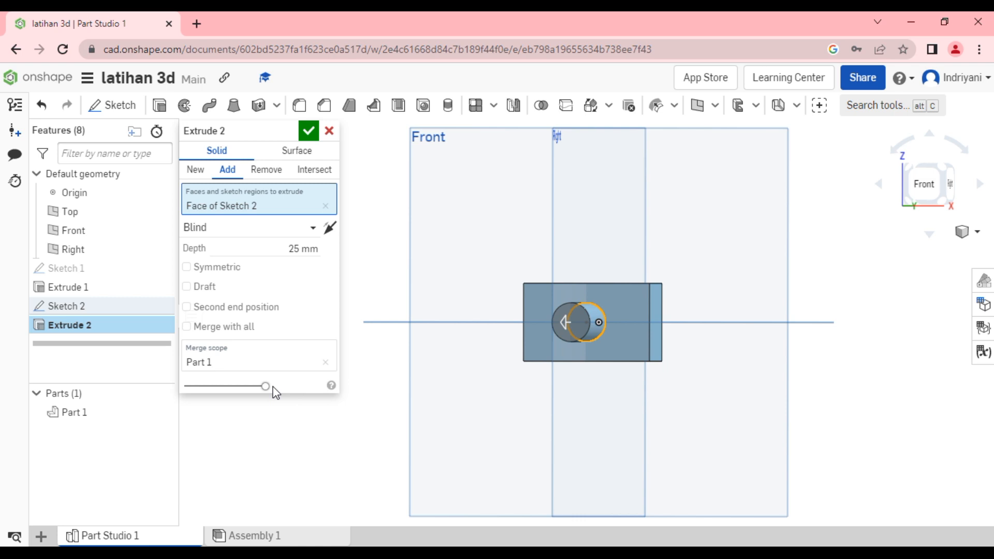
click(273, 176)
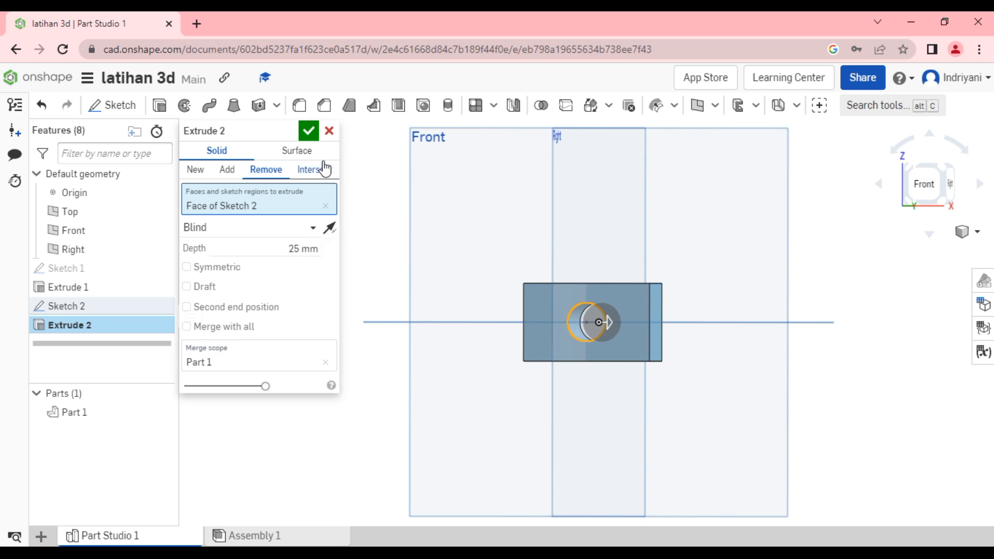
click(309, 132)
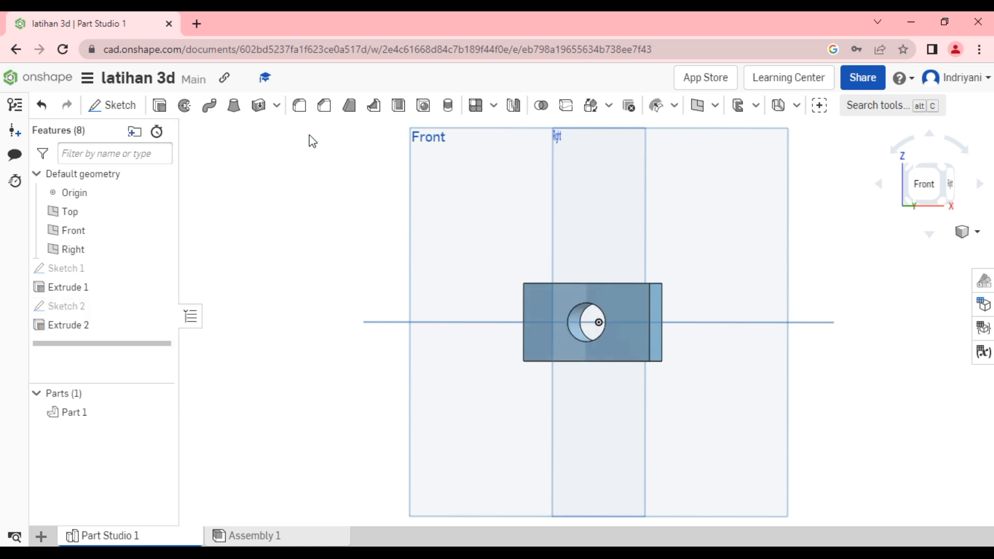
Fillet the block's short upper-right edge with a 5 mm radius.
mouse_move(437, 262)
right_down()
mouse_move(473, 273)
mouse_move(493, 262)
mouse_move(489, 245)
mouse_move(430, 253)
mouse_move(402, 242)
mouse_move(434, 244)
mouse_move(428, 264)
mouse_move(446, 262)
mouse_move(428, 250)
right_up()
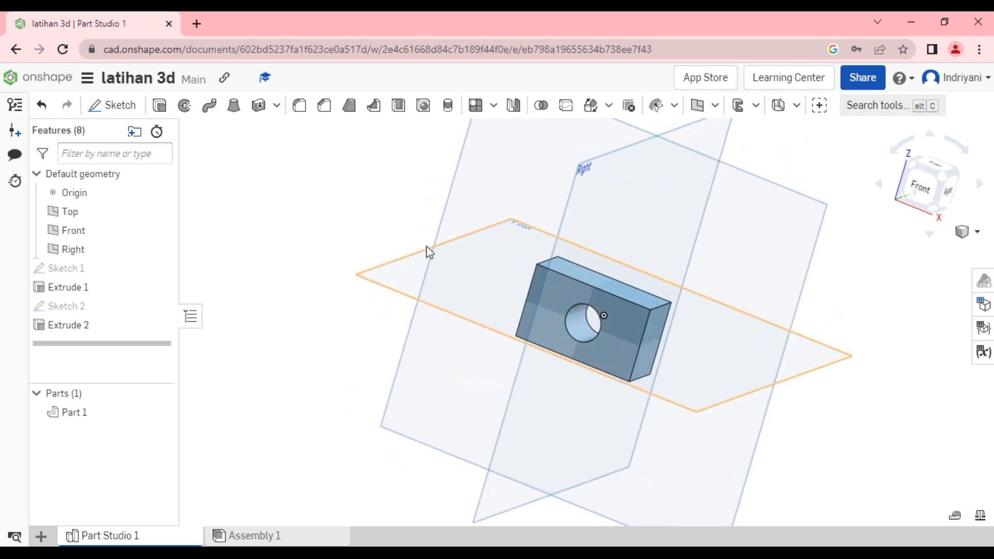
click(300, 109)
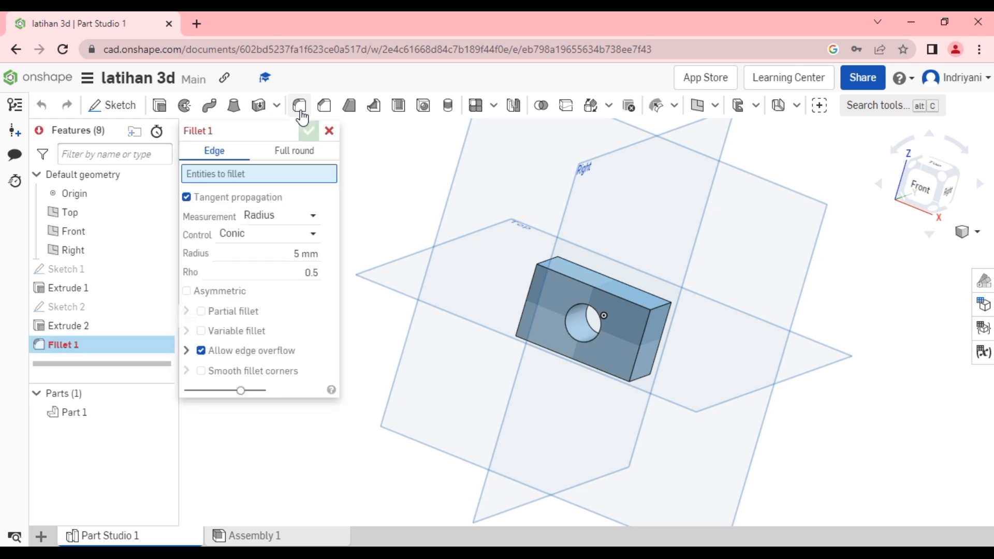
click(659, 304)
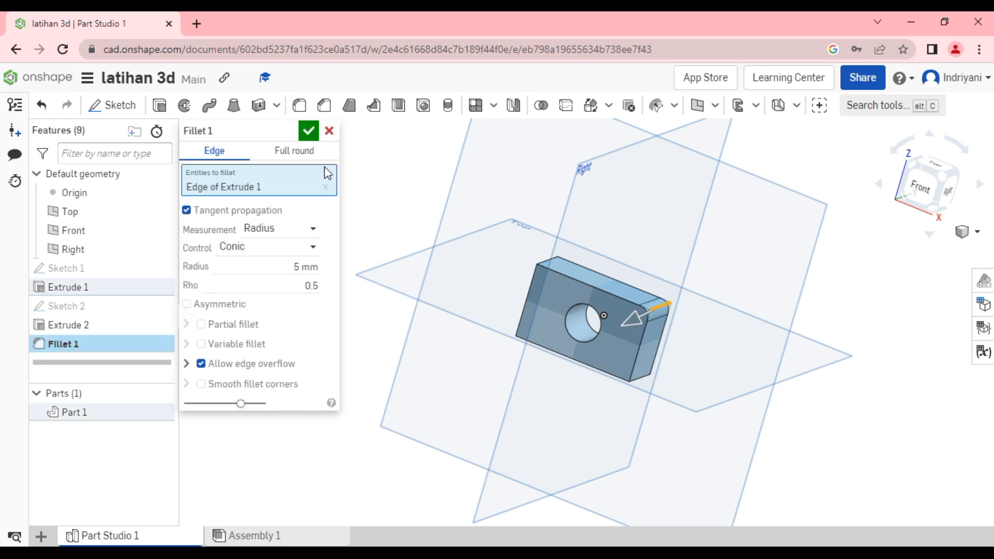
click(308, 130)
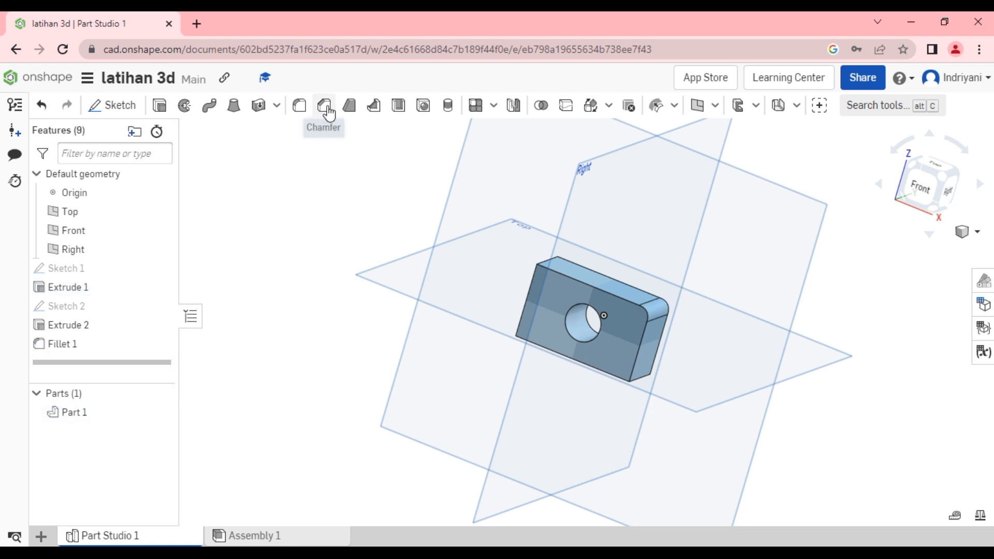
Chamfer the block's short upper-left edge with an equal distance of 5 mm.
click(325, 106)
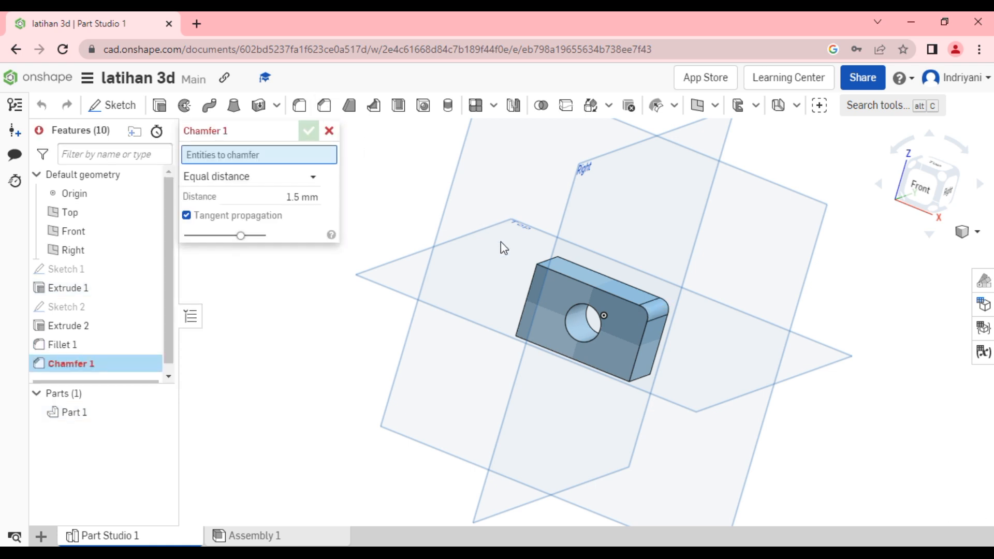
click(545, 260)
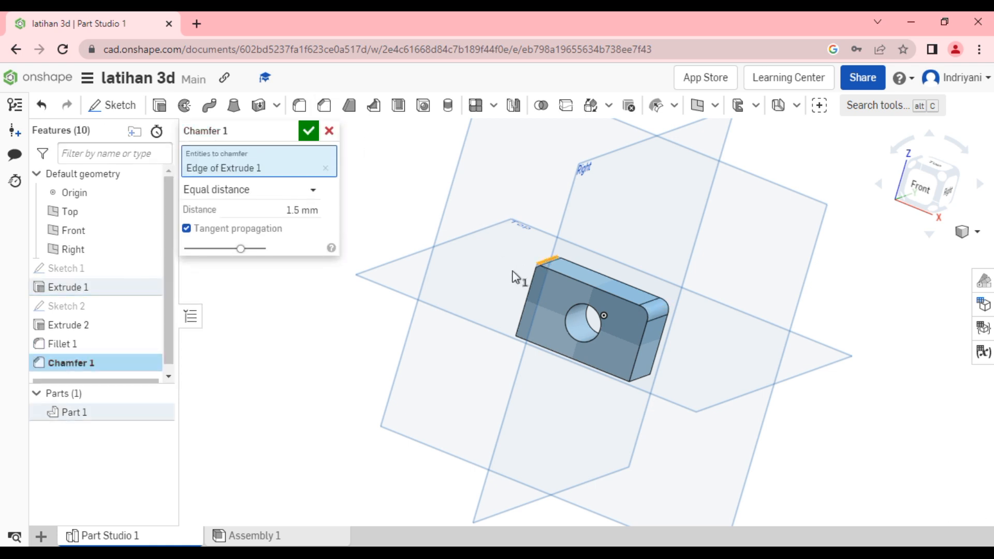
right_drag(483, 269, 513, 283)
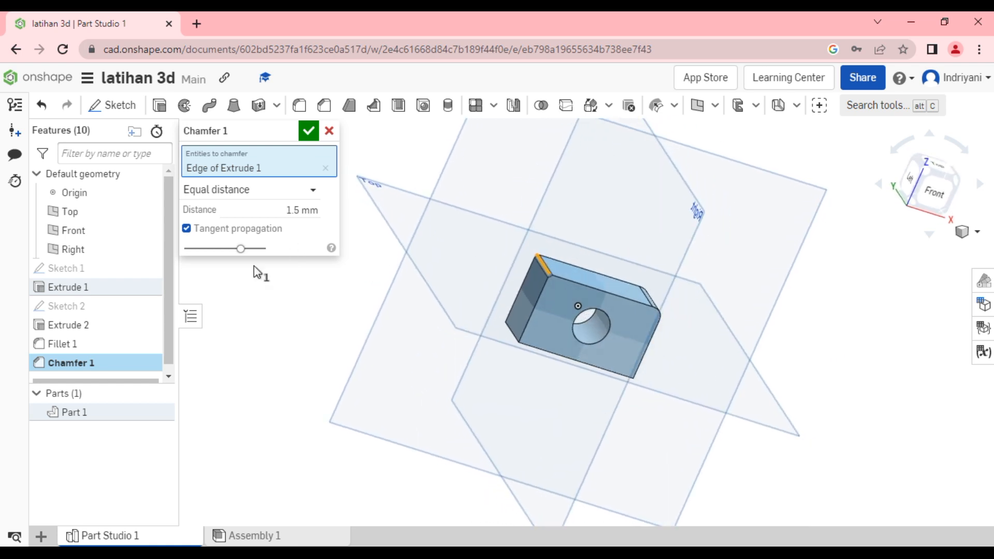
drag(240, 249, 266, 249)
click(306, 210)
text(2)
key(Return)
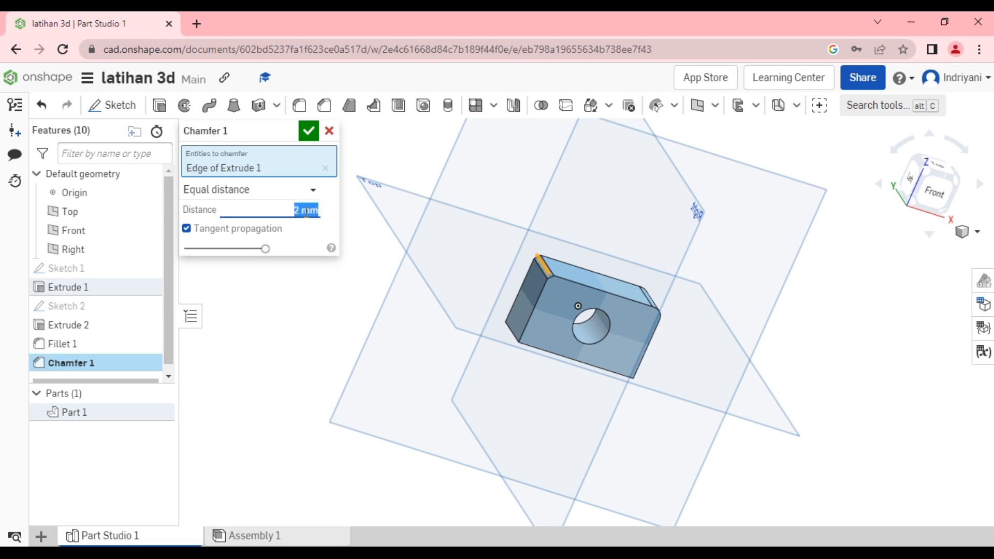
text(5)
key(Return)
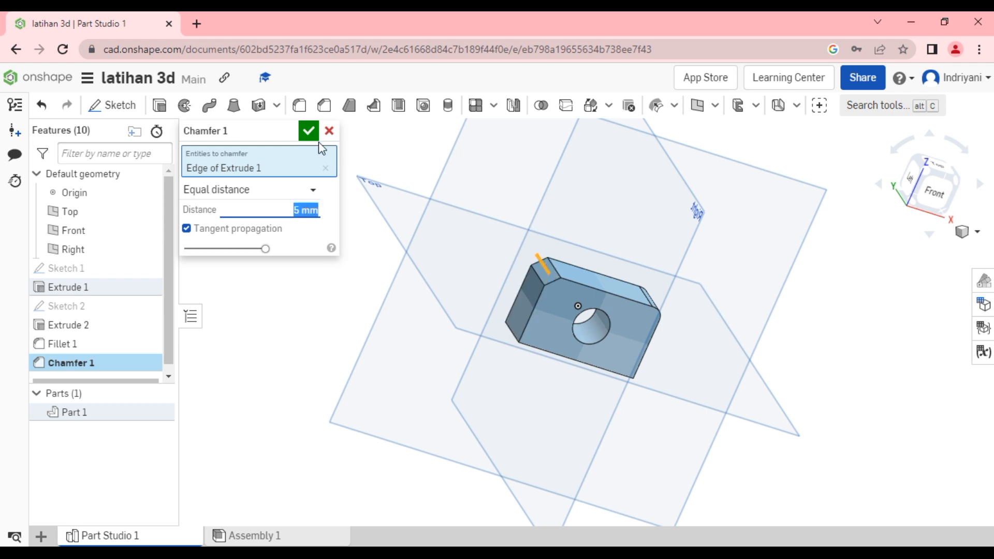
click(308, 131)
right_drag(621, 211, 502, 161)
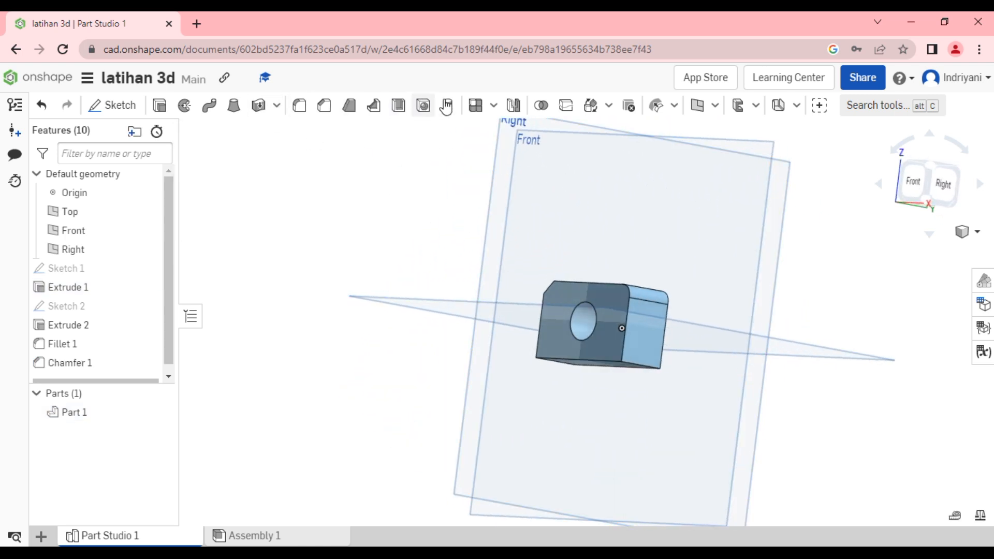
right_drag(585, 224, 637, 251)
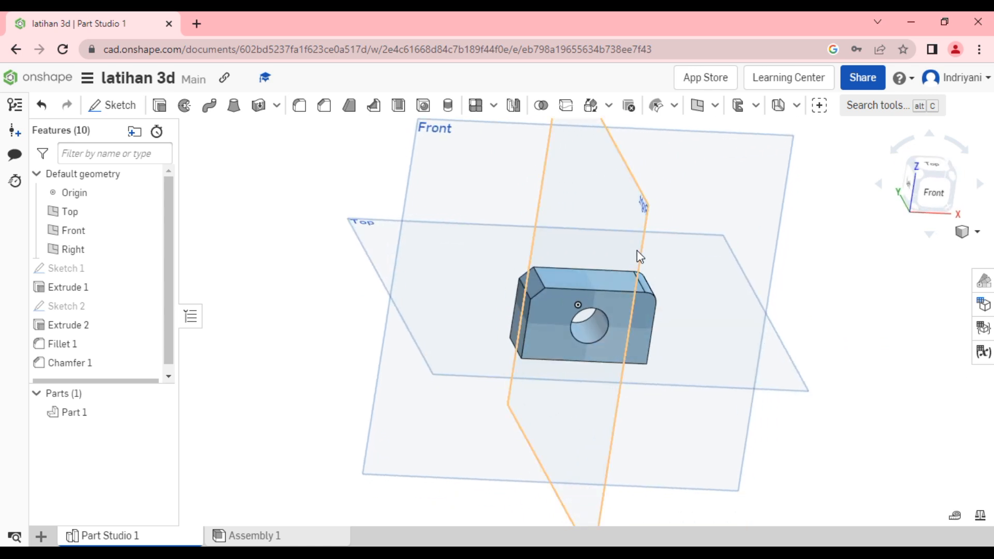